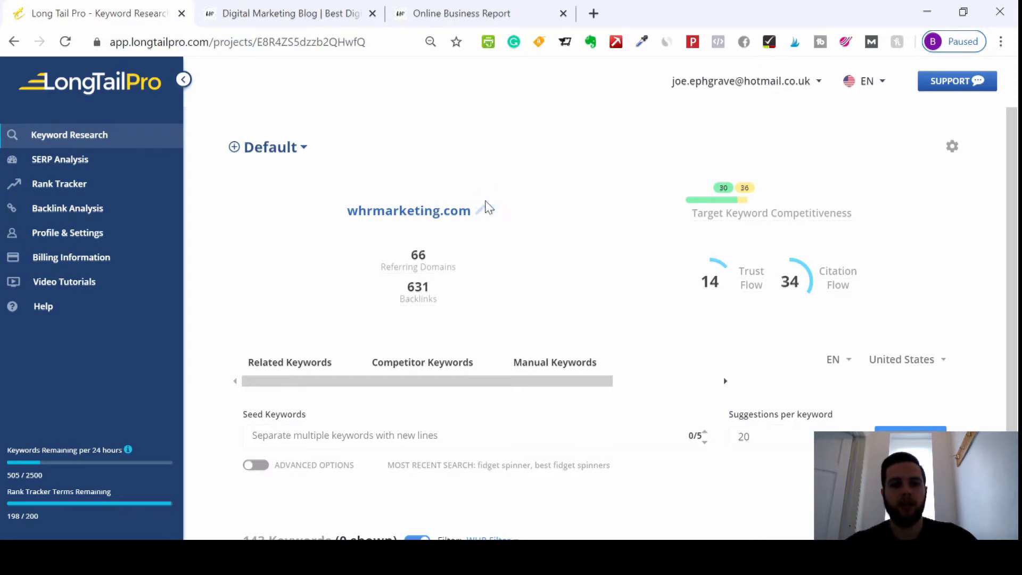
Check the project's domain setting without changing it and examine its target keyword competitiveness.
{"action": "left_click", "coordinate": [481, 211]}
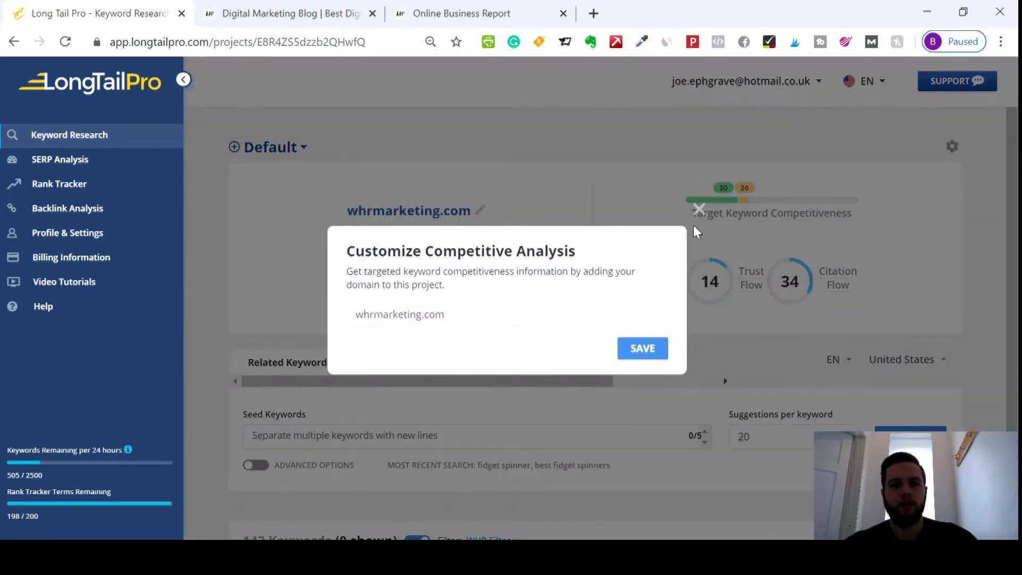
{"action": "left_click", "coordinate": [699, 209]}
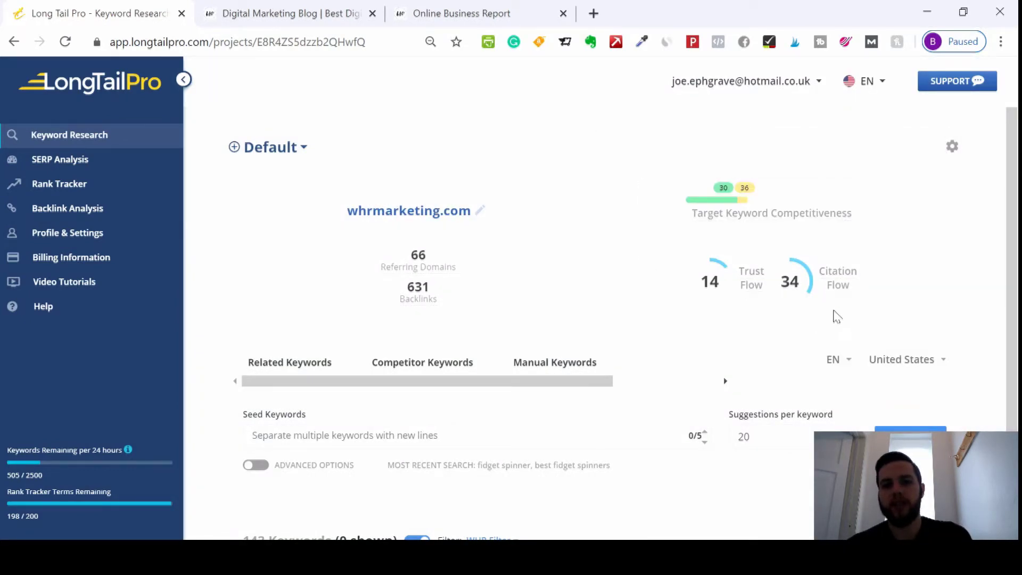
{"action": "mouse_move", "coordinate": [743, 228]}
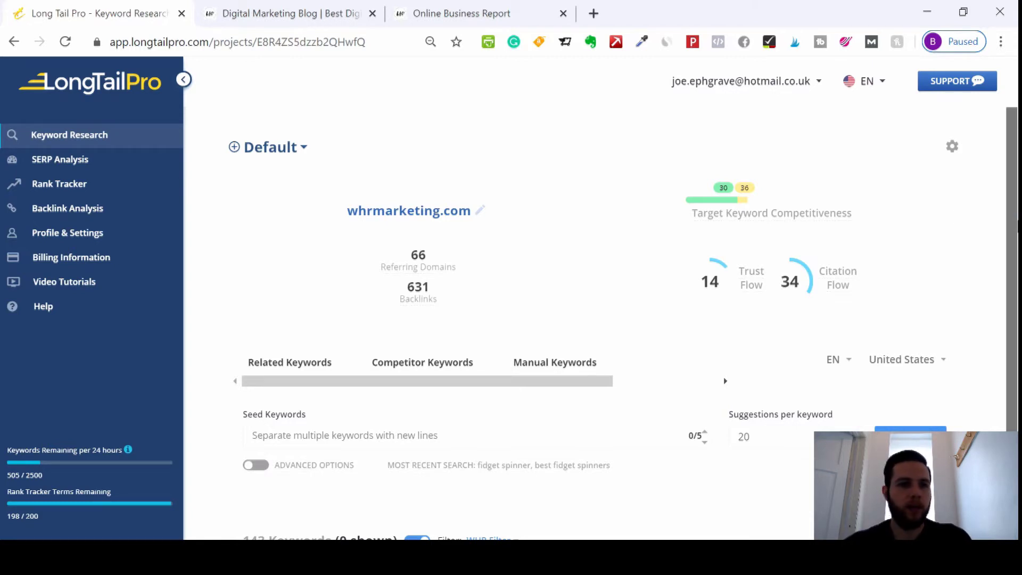
Enter five seed keywords: Content Distribution, Media Placement, Content Distribution & Media Placement, content distribution and media placement, content distribution and media placement service.
{"action": "scroll", "coordinate": [1011, 266], "scroll_direction": "down", "scroll_amount": 1}
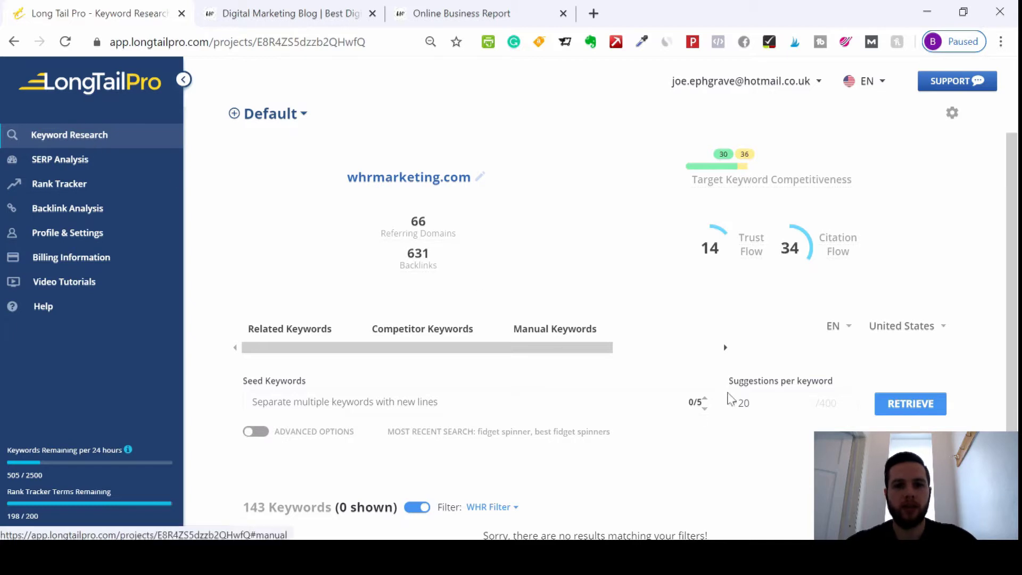
{"action": "scroll", "coordinate": [714, 410], "scroll_direction": "down", "scroll_amount": 1}
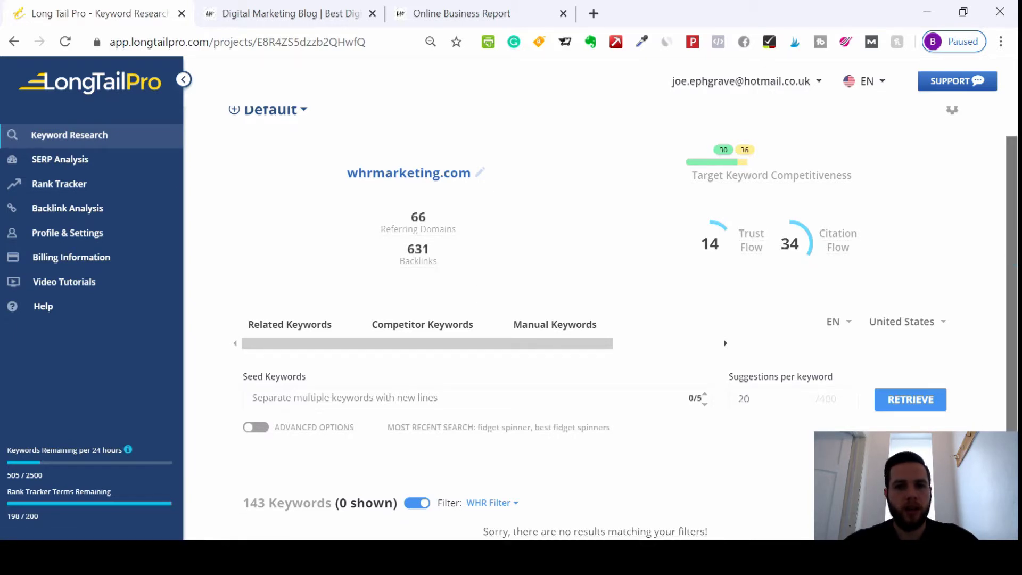
{"action": "scroll", "coordinate": [623, 320], "scroll_direction": "down", "scroll_amount": 1}
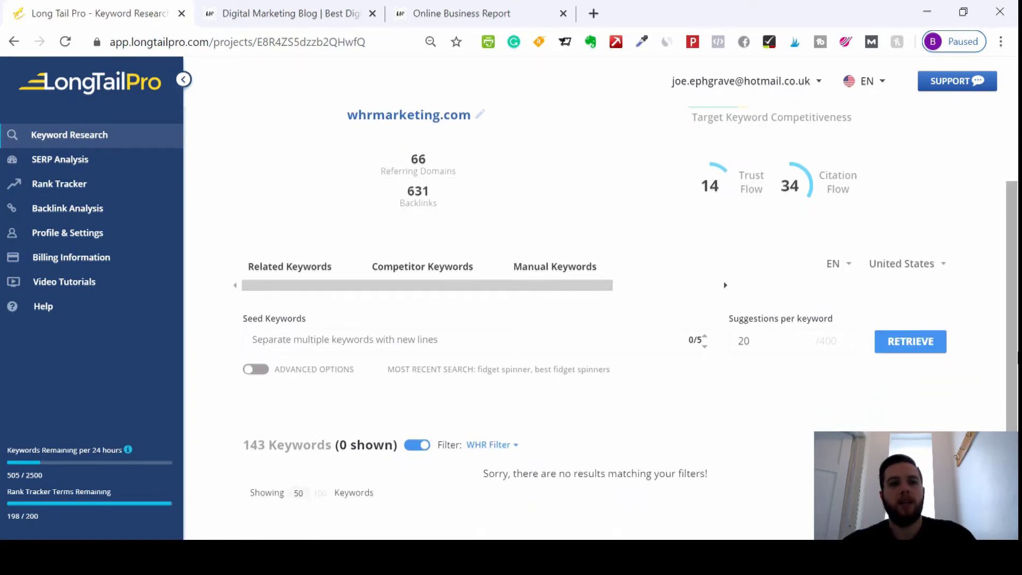
{"action": "left_click", "coordinate": [442, 341]}
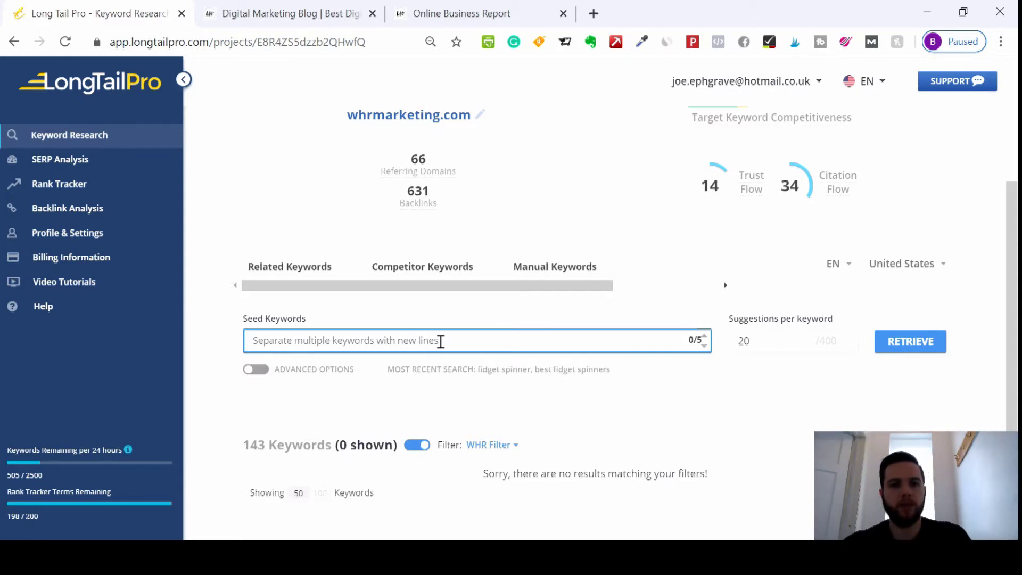
{"action": "type", "text": "Content Distribution Media Placement Content Distribution & Media Placement content distribution and media placement content distribution and media placement service"}
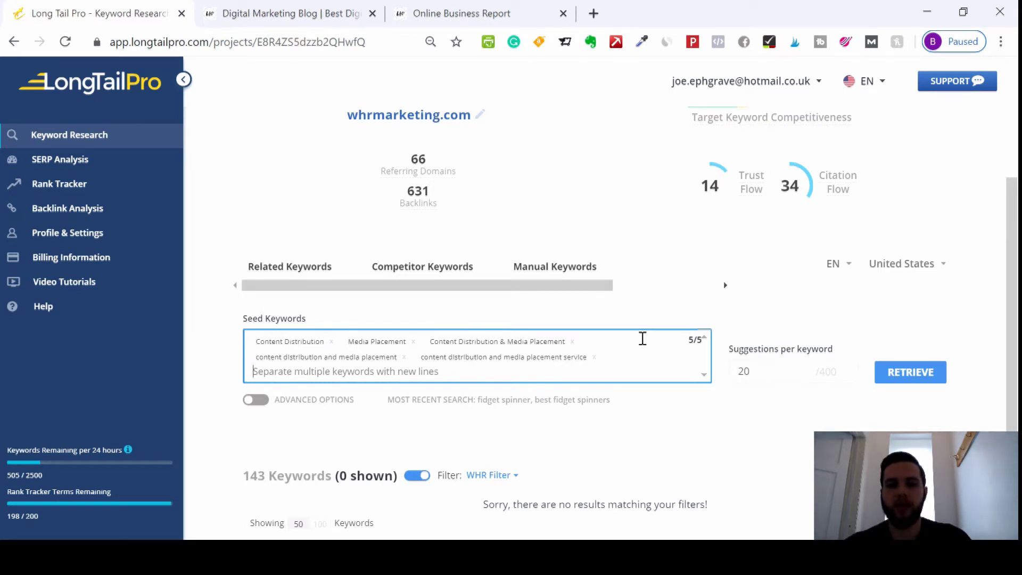
Set the suggestions per keyword to 30 and turn on the advanced options.
{"action": "scroll", "coordinate": [738, 250], "scroll_direction": "down", "scroll_amount": 1}
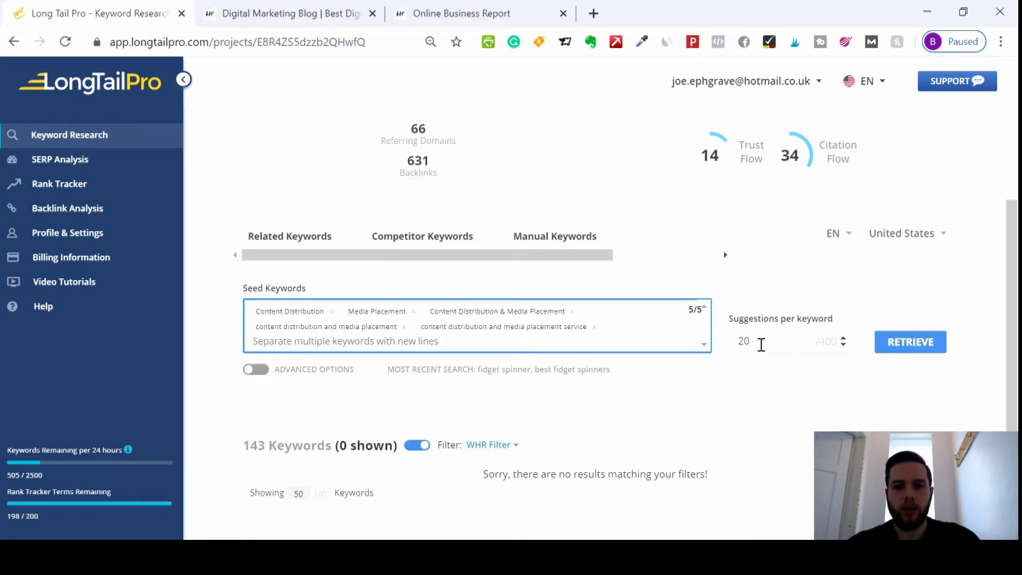
{"action": "left_click_drag", "start_coordinate": [762, 345], "coordinate": [730, 341]}
{"action": "type", "text": "30"}
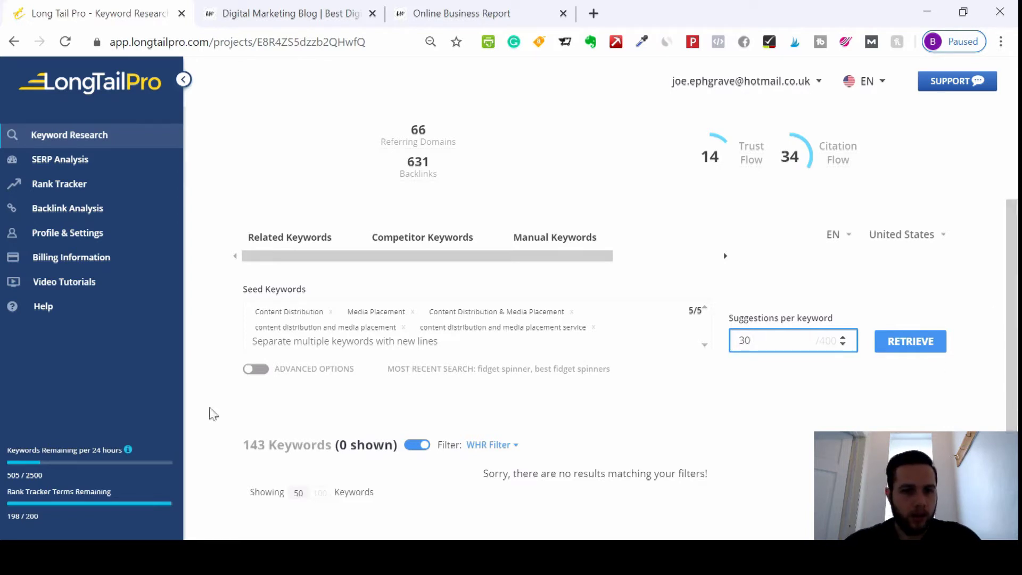
{"action": "left_click", "coordinate": [256, 369]}
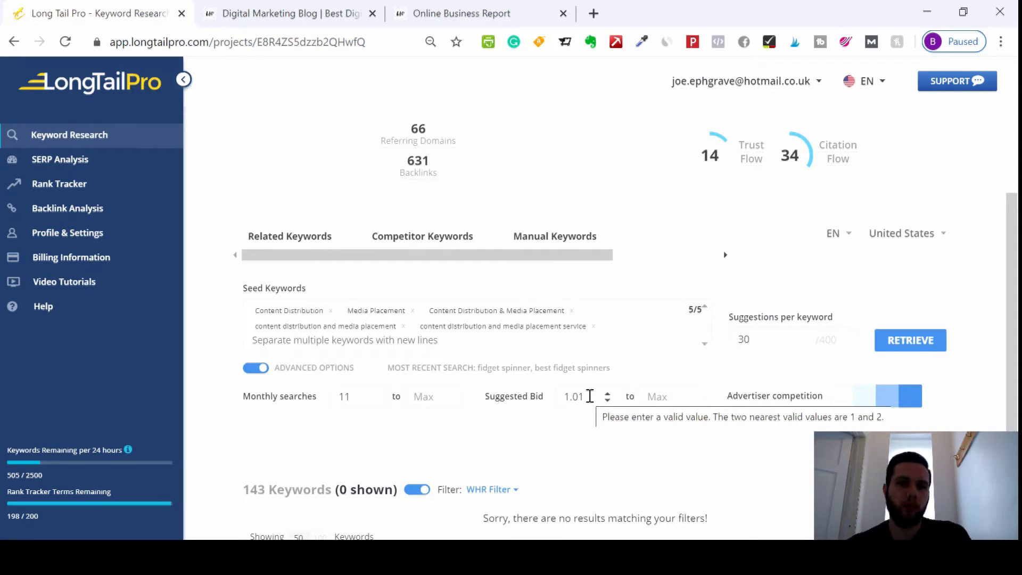
Open the WHR Filter for editing, review all its conditions, and close it without changes.
{"action": "scroll", "coordinate": [1011, 319], "scroll_direction": "down", "scroll_amount": 1}
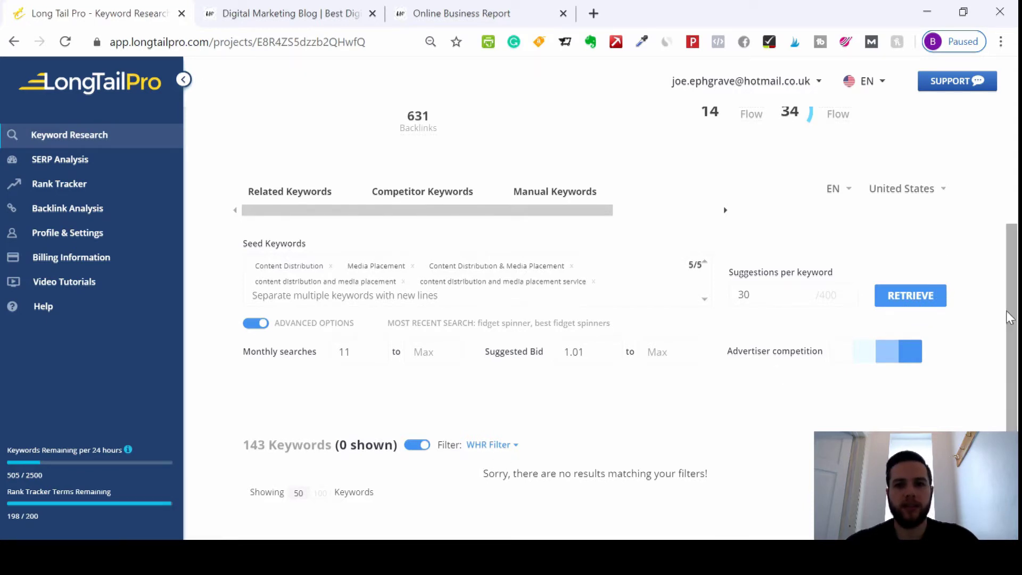
{"action": "left_click", "coordinate": [499, 447]}
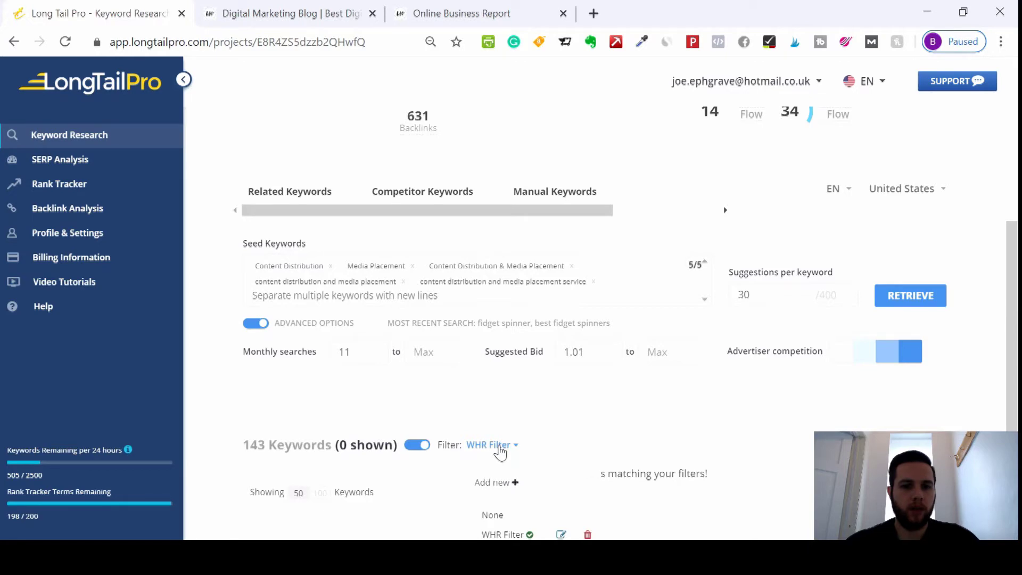
{"action": "left_click", "coordinate": [562, 534]}
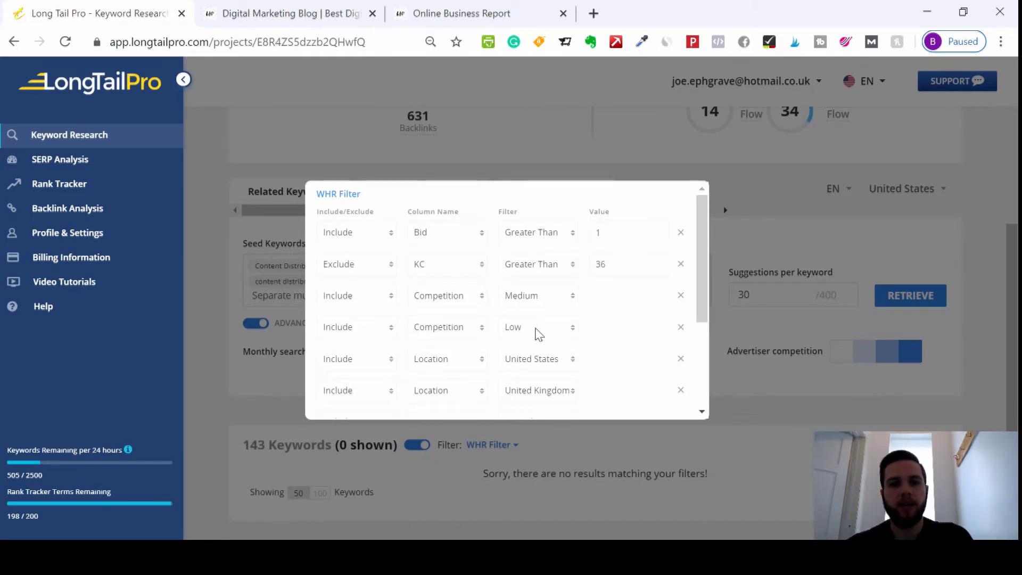
{"action": "scroll", "coordinate": [707, 304], "scroll_direction": "down", "scroll_amount": 1}
{"action": "left_click_drag", "start_coordinate": [708, 304], "coordinate": [707, 343]}
{"action": "left_click_drag", "start_coordinate": [707, 353], "coordinate": [708, 359]}
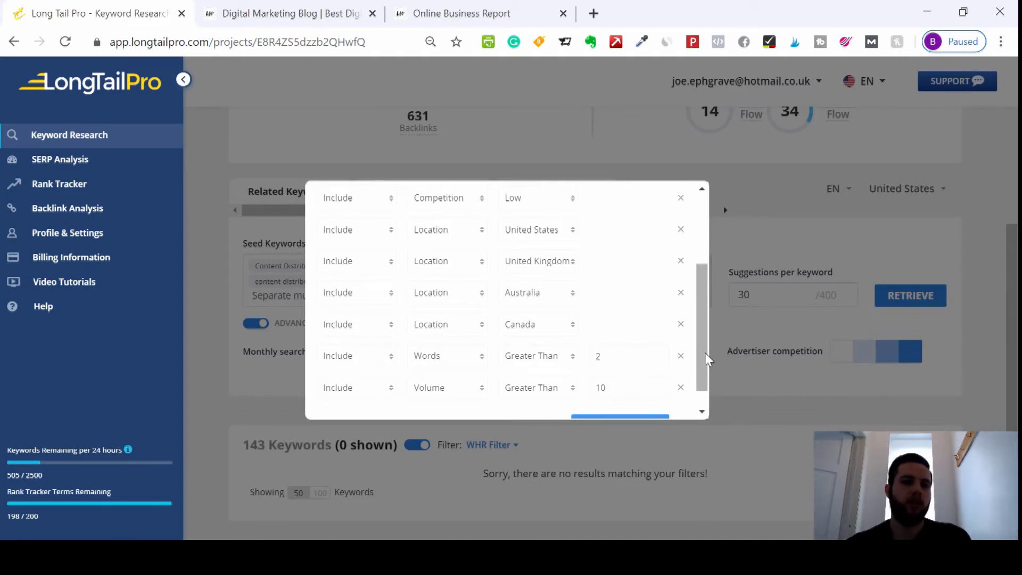
{"action": "left_click_drag", "start_coordinate": [705, 336], "coordinate": [706, 366]}
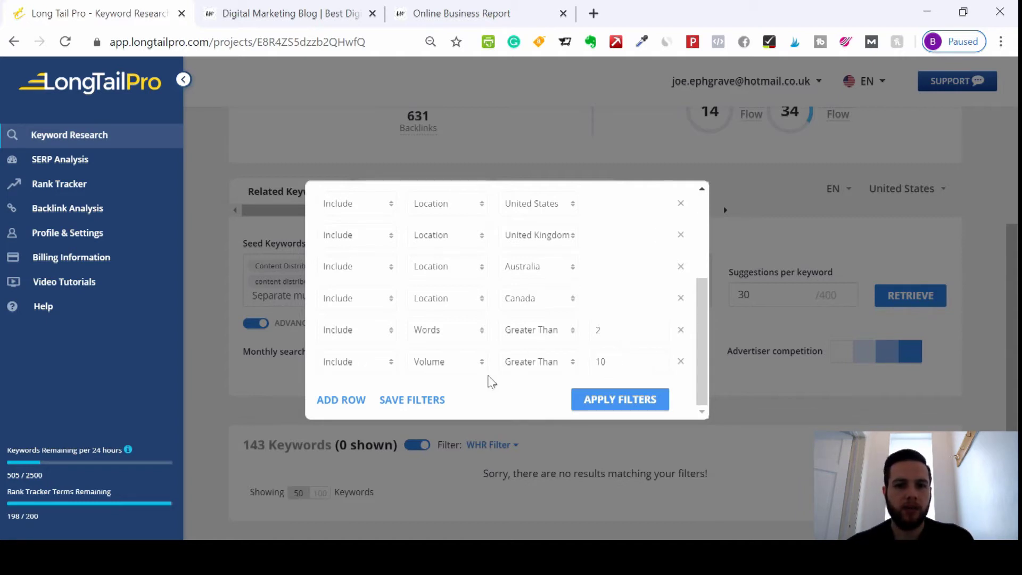
{"action": "left_click", "coordinate": [987, 259]}
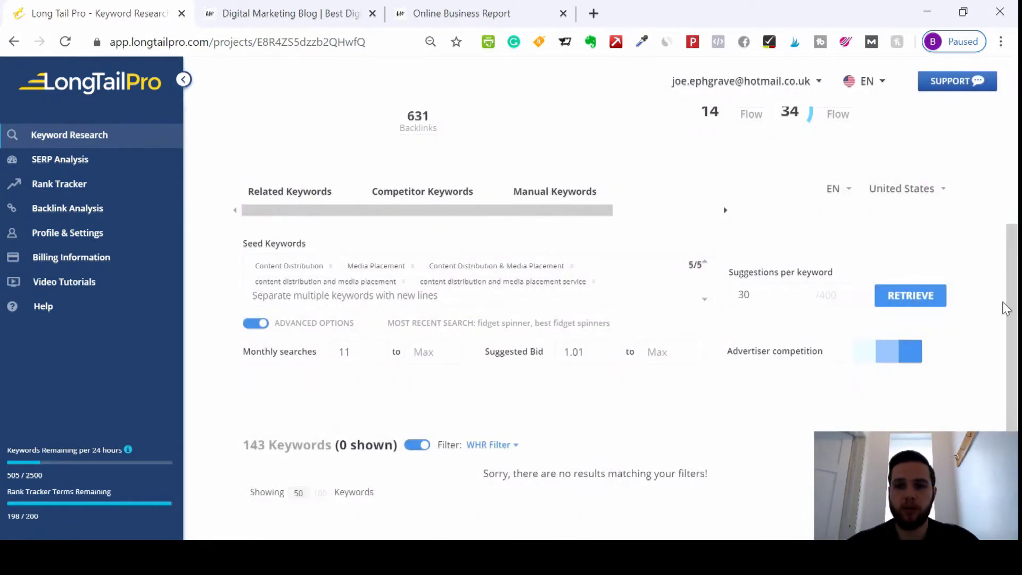
Retrieve related keyword ideas for the seed keywords and look through the filtered results.
{"action": "left_click", "coordinate": [912, 299]}
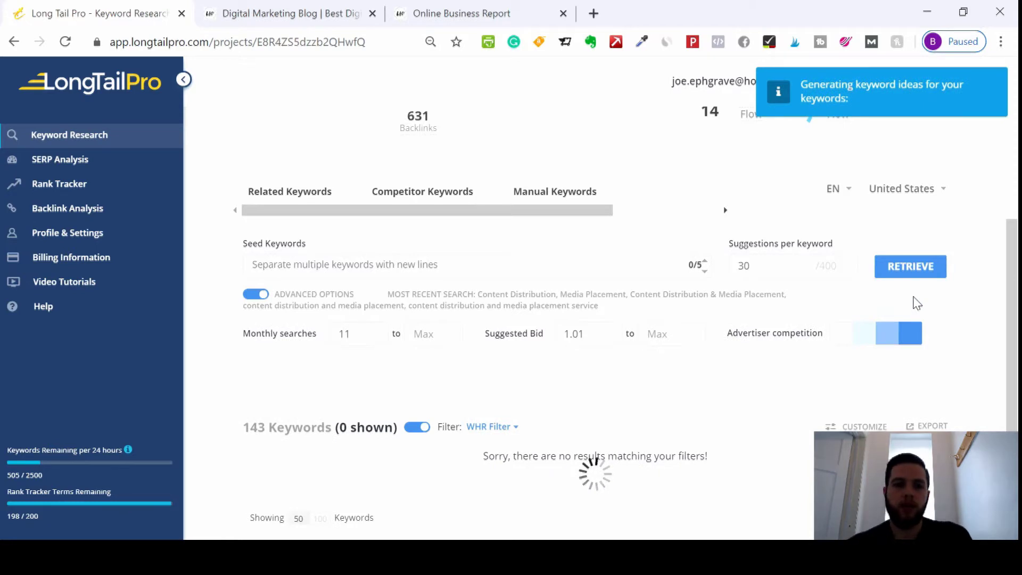
{"action": "left_click_drag", "start_coordinate": [1017, 261], "coordinate": [1018, 353]}
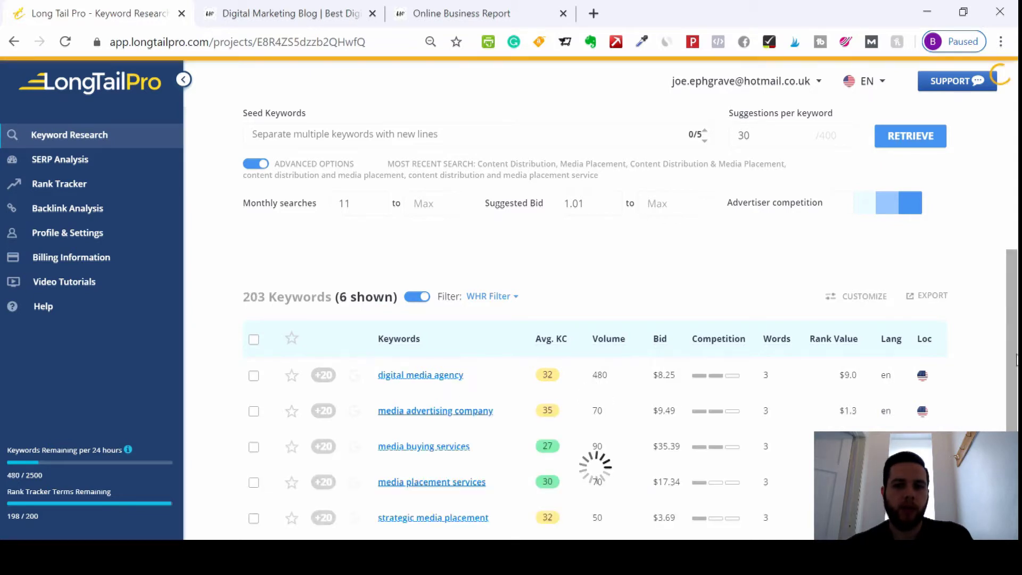
{"action": "left_click_drag", "start_coordinate": [1010, 347], "coordinate": [1012, 201]}
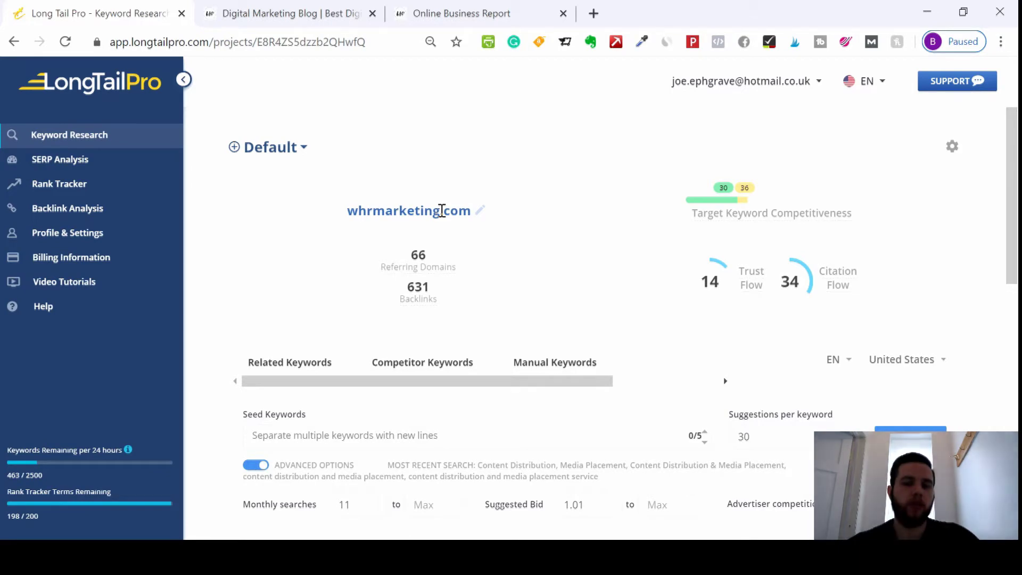
{"action": "left_click_drag", "start_coordinate": [1016, 210], "coordinate": [1017, 412]}
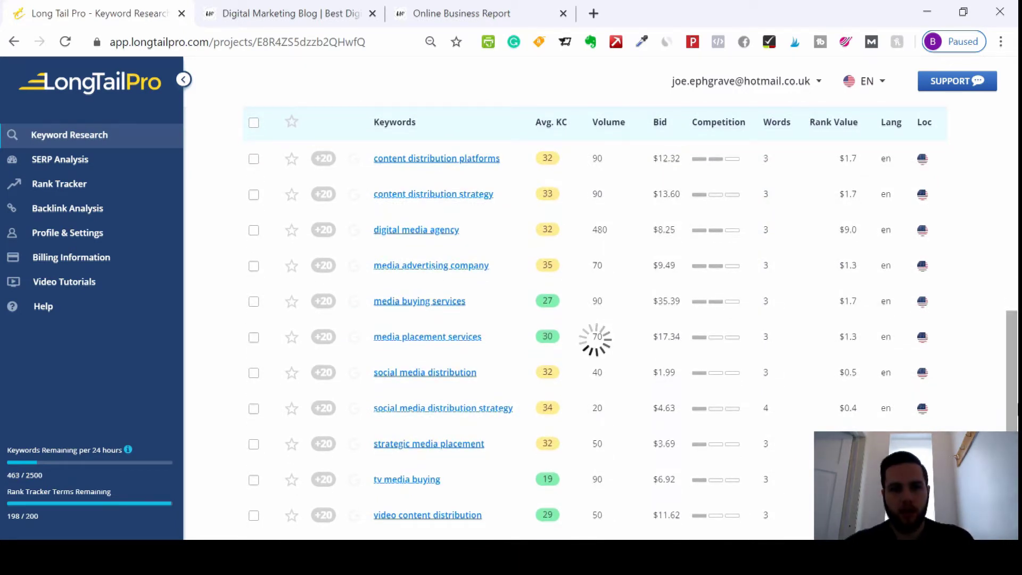
{"action": "mouse_move", "coordinate": [1014, 397]}
{"action": "left_mouse_down"}
{"action": "mouse_move", "coordinate": [1014, 351]}
{"action": "mouse_move", "coordinate": [1015, 378]}
{"action": "left_mouse_up"}
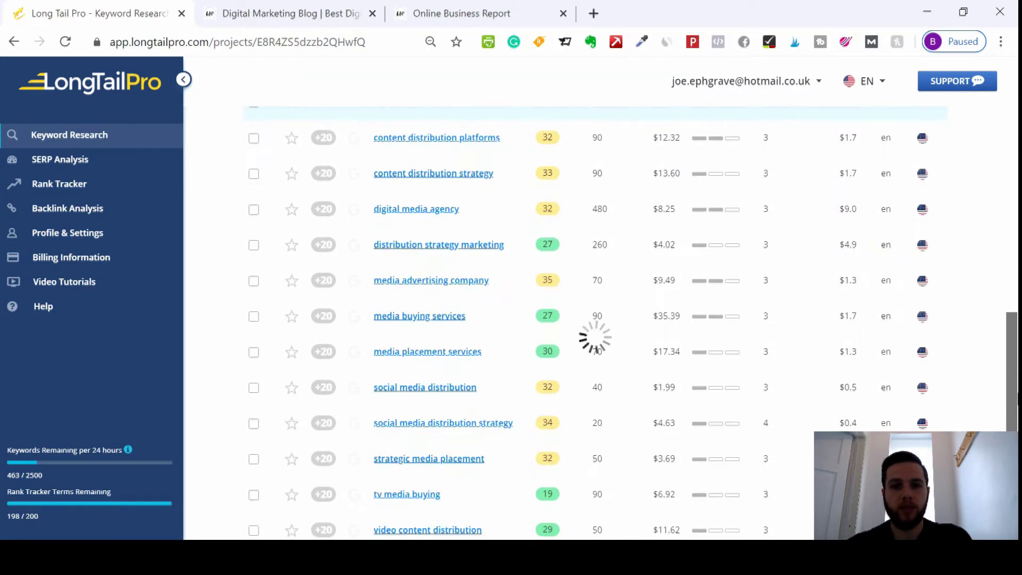
{"action": "left_click_drag", "start_coordinate": [1014, 371], "coordinate": [1009, 369]}
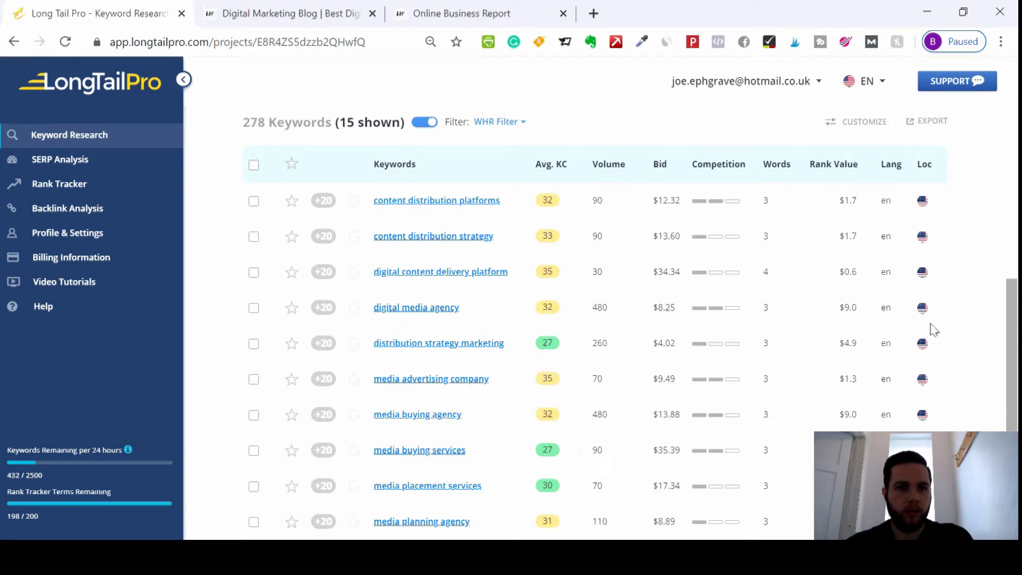
{"action": "scroll", "coordinate": [1014, 402], "scroll_direction": "down", "scroll_amount": 1}
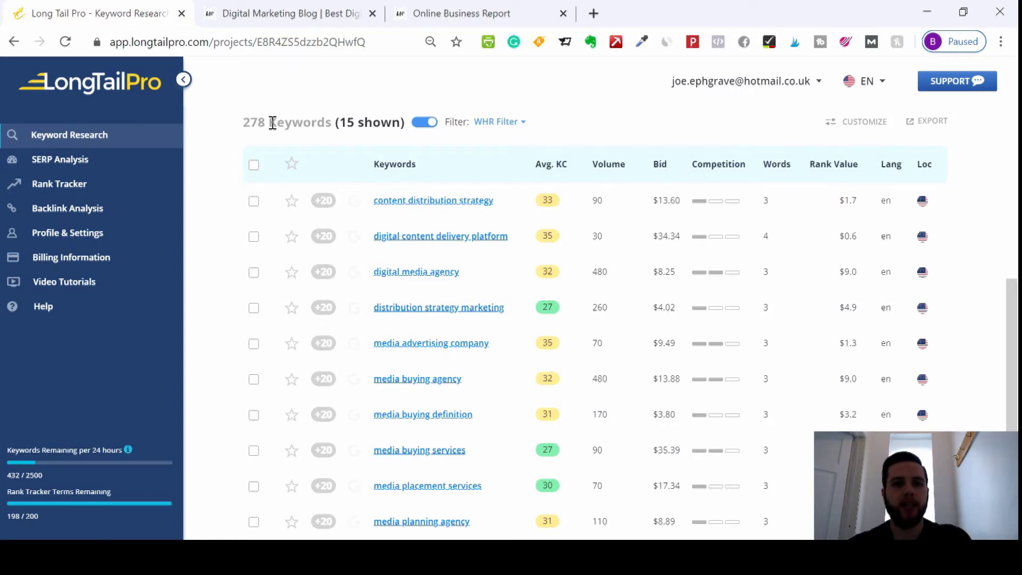
{"action": "left_click_drag", "start_coordinate": [1015, 310], "coordinate": [988, 212]}
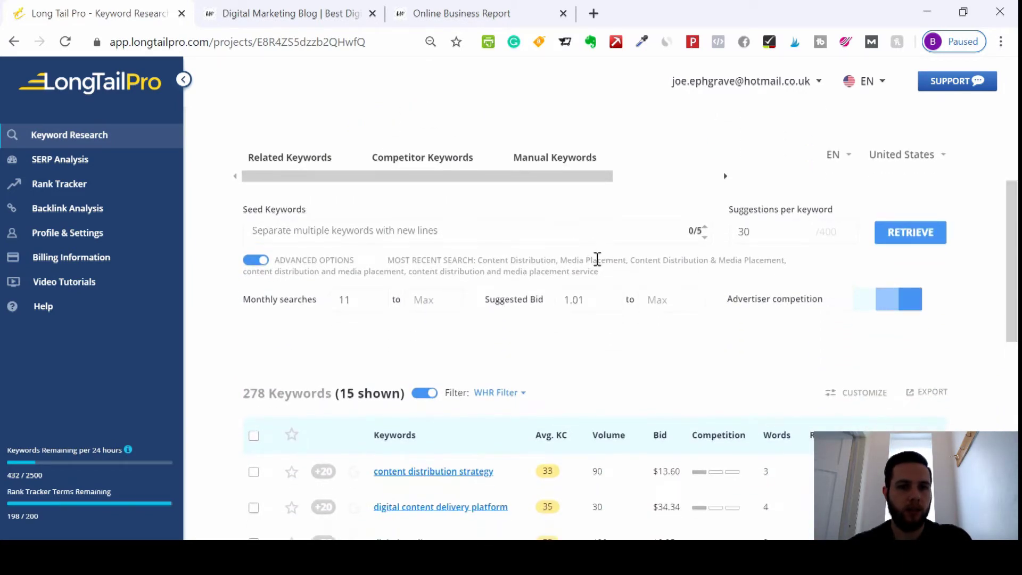
Read the Avg. KC column's explanation and sort the keyword results by Avg. KC from lowest to highest.
{"action": "left_click_drag", "start_coordinate": [1010, 262], "coordinate": [1017, 369]}
{"action": "mouse_move", "coordinate": [554, 154]}
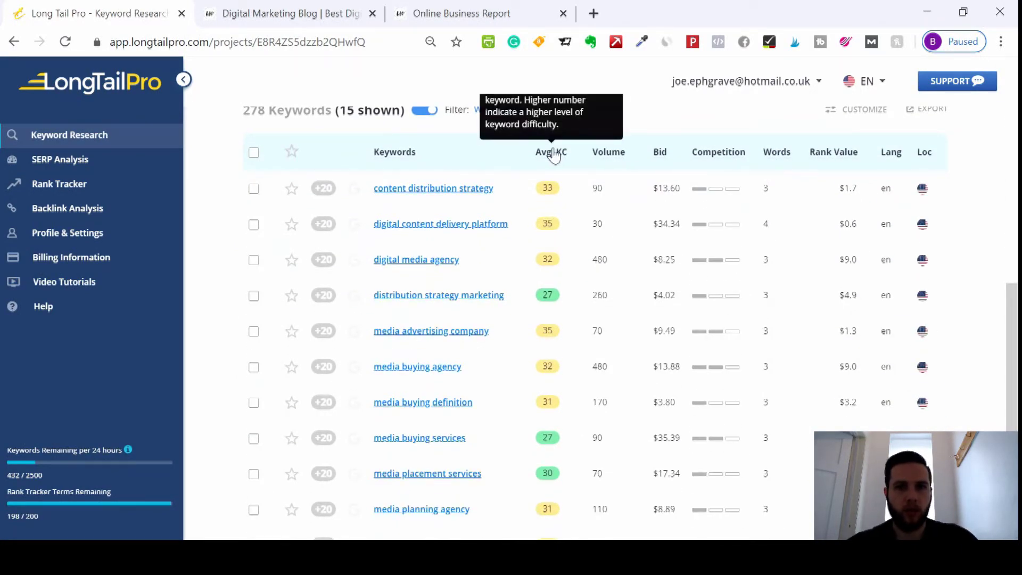
{"action": "left_click_drag", "start_coordinate": [1013, 331], "coordinate": [1013, 292]}
{"action": "mouse_move", "coordinate": [554, 269]}
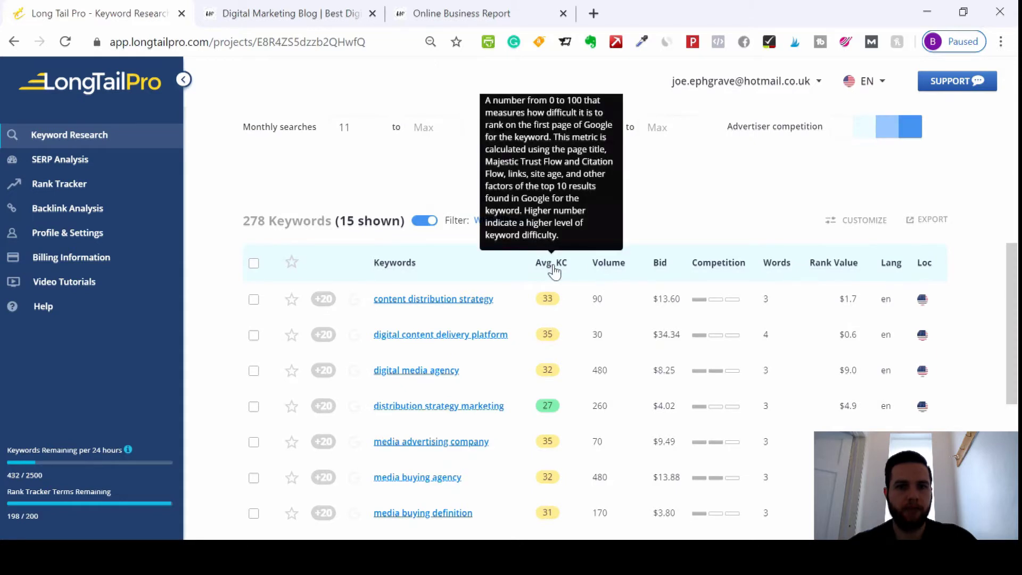
{"action": "left_click", "coordinate": [553, 266]}
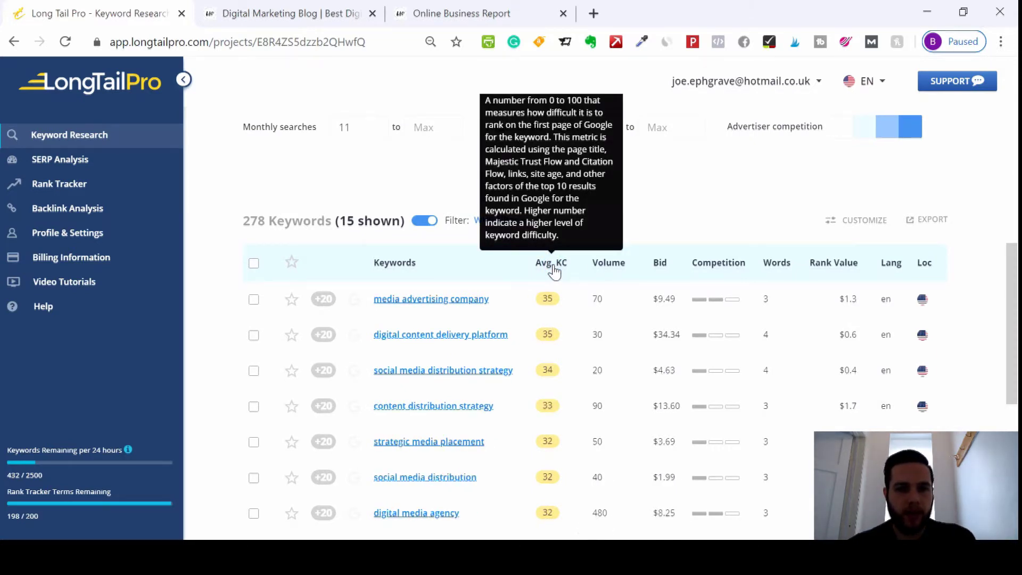
{"action": "left_click", "coordinate": [554, 270]}
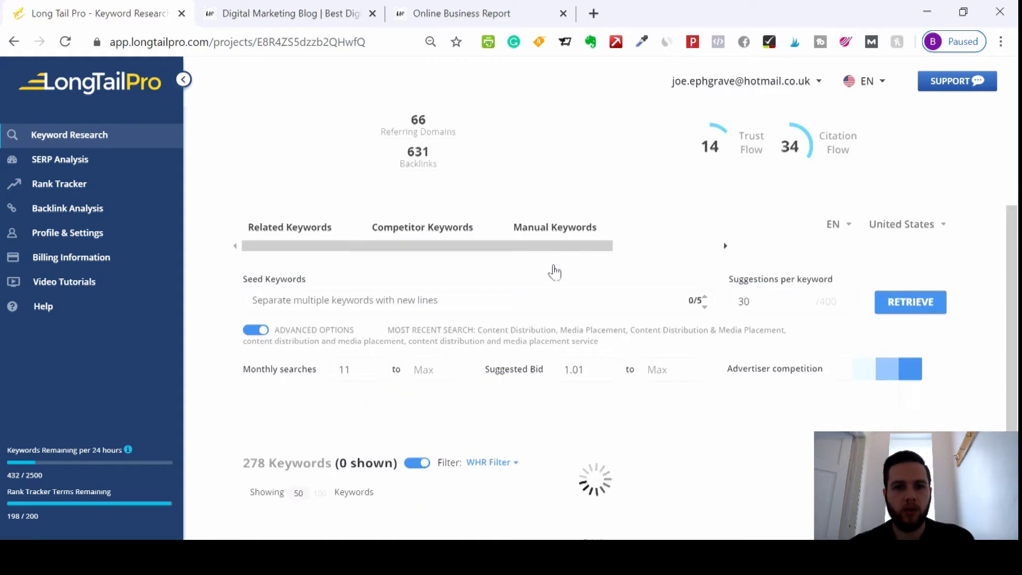
Select the "tv media buying" keyword in the sorted results and look through the remaining keywords.
{"action": "left_click_drag", "start_coordinate": [1010, 302], "coordinate": [1010, 347]}
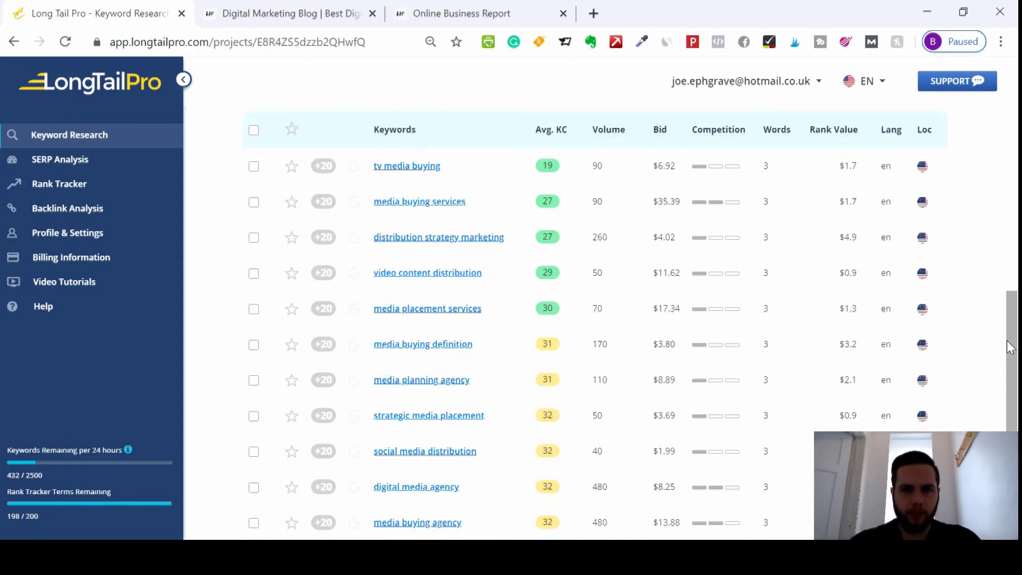
{"action": "left_click_drag", "start_coordinate": [1011, 346], "coordinate": [1011, 338]}
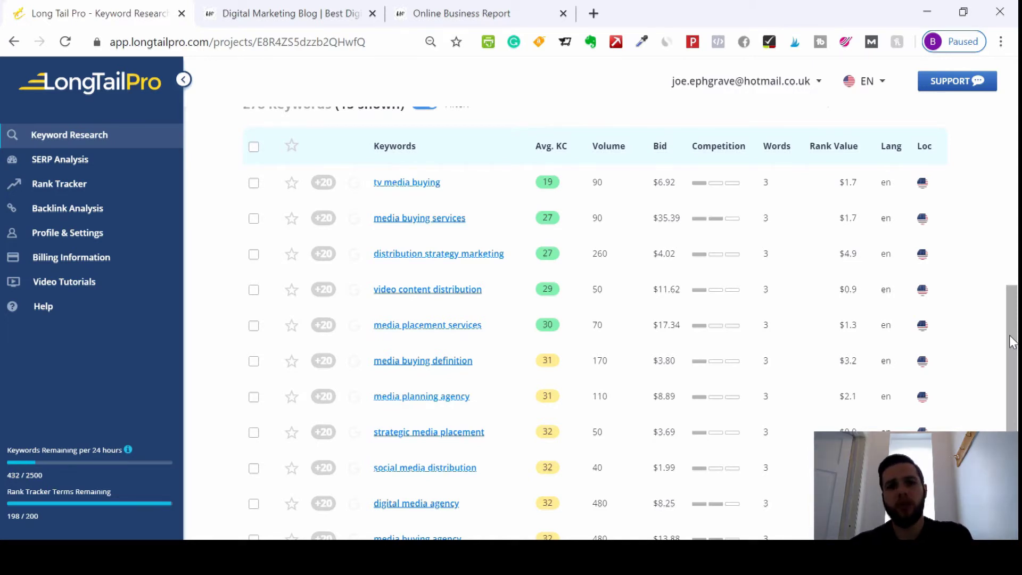
{"action": "left_click_drag", "start_coordinate": [1010, 336], "coordinate": [1016, 325]}
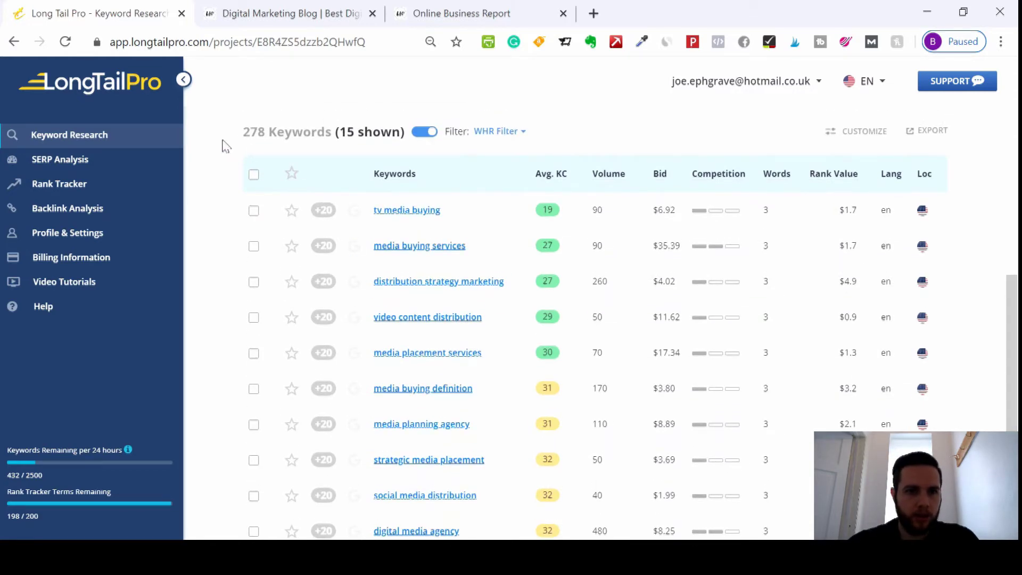
{"action": "left_click", "coordinate": [254, 211]}
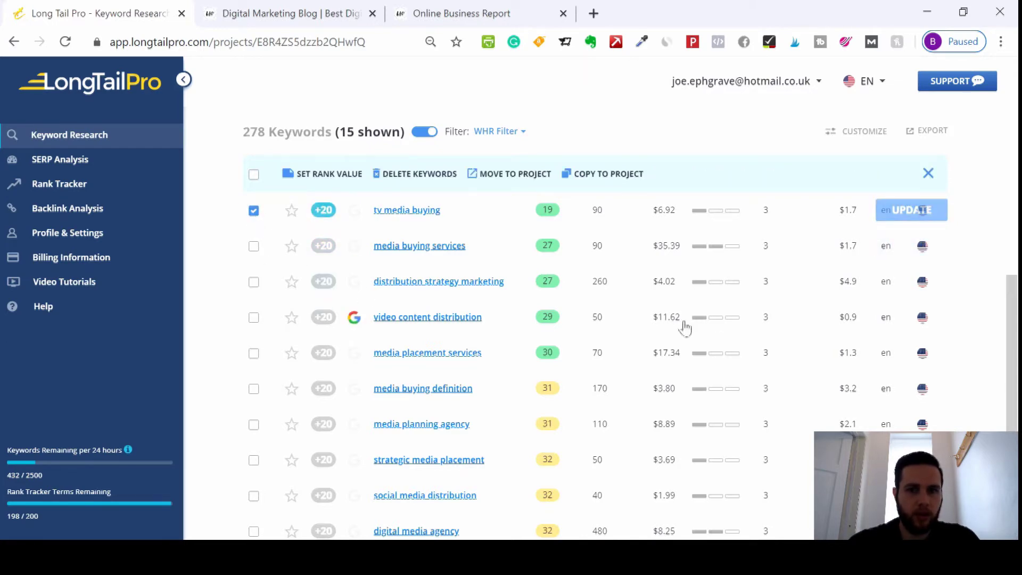
{"action": "scroll", "coordinate": [1005, 344], "scroll_direction": "down", "scroll_amount": 1}
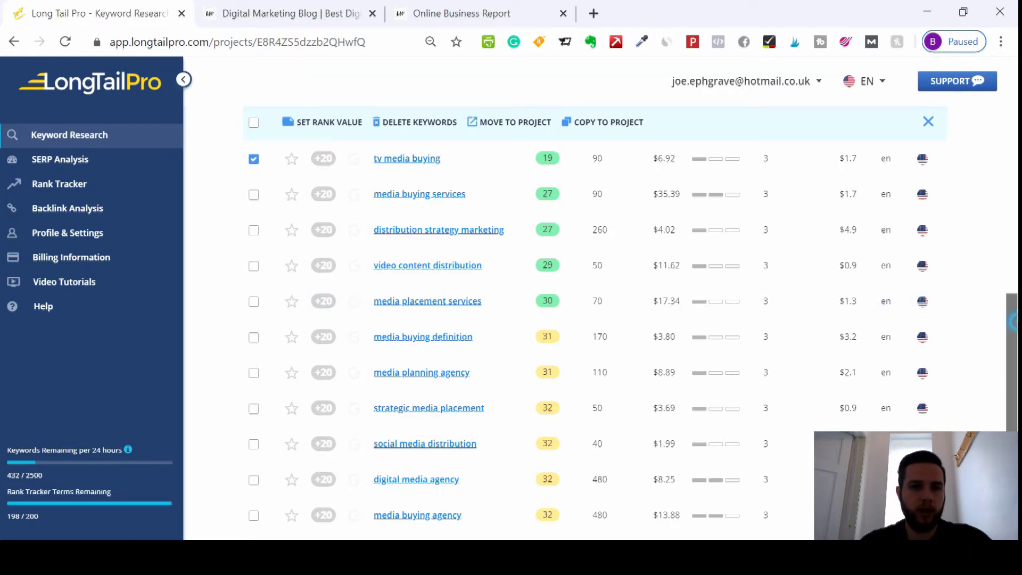
{"action": "scroll", "coordinate": [1013, 321], "scroll_direction": "down", "scroll_amount": 1}
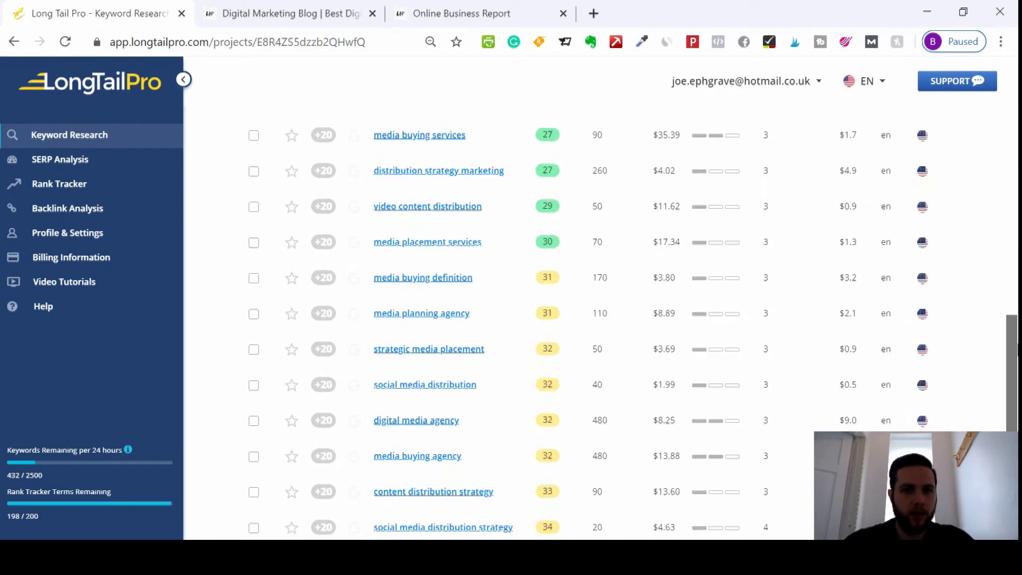
Select "media buying definition" and "social media distribution strategy" too, and delete them together with "tv media buying" from the keyword results.
{"action": "scroll", "coordinate": [586, 319], "scroll_direction": "down", "scroll_amount": 1}
{"action": "left_click_drag", "start_coordinate": [1018, 367], "coordinate": [1017, 380]}
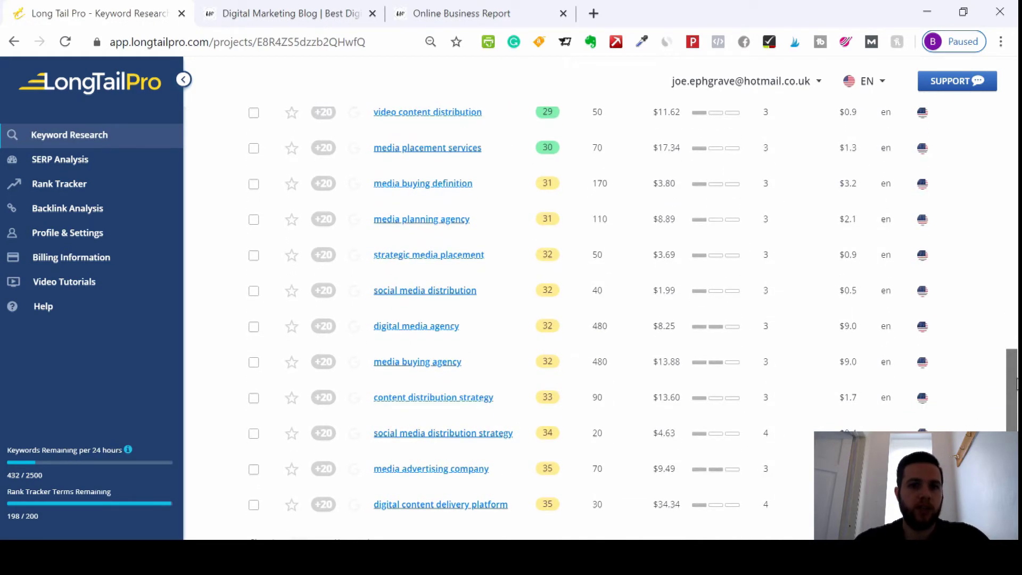
{"action": "left_click", "coordinate": [254, 184]}
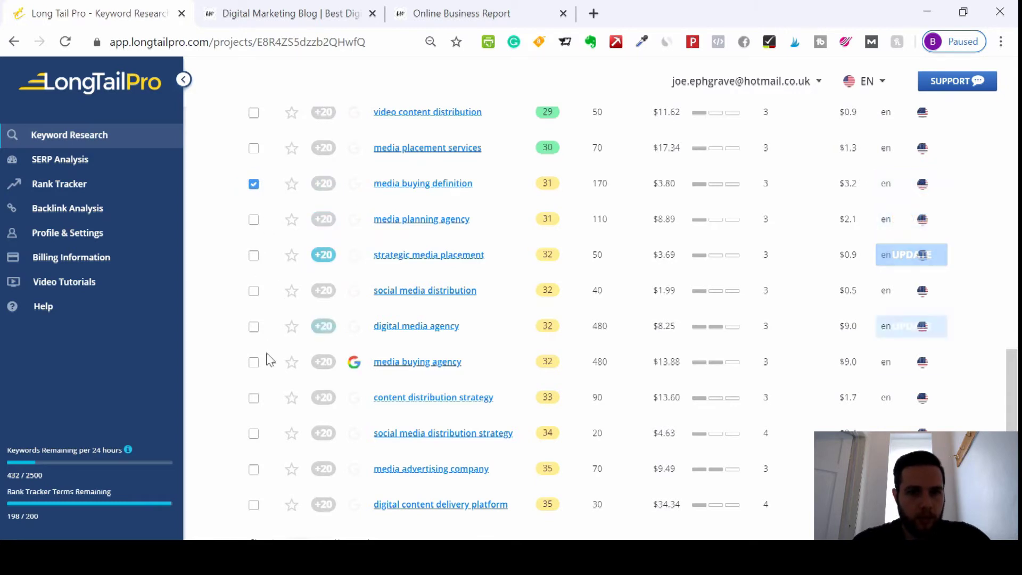
{"action": "scroll", "coordinate": [340, 394], "scroll_direction": "down", "scroll_amount": 1}
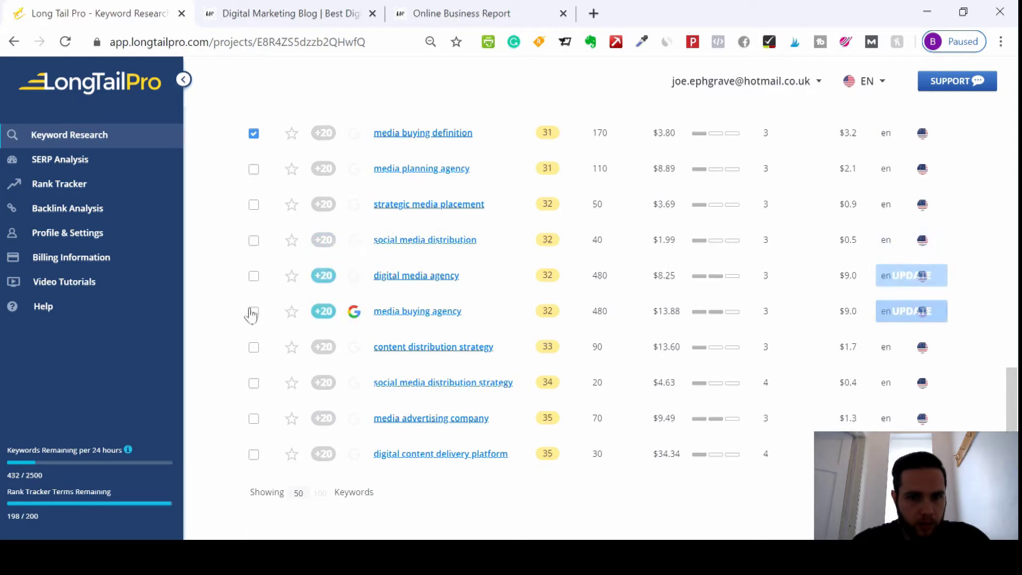
{"action": "left_click", "coordinate": [254, 385]}
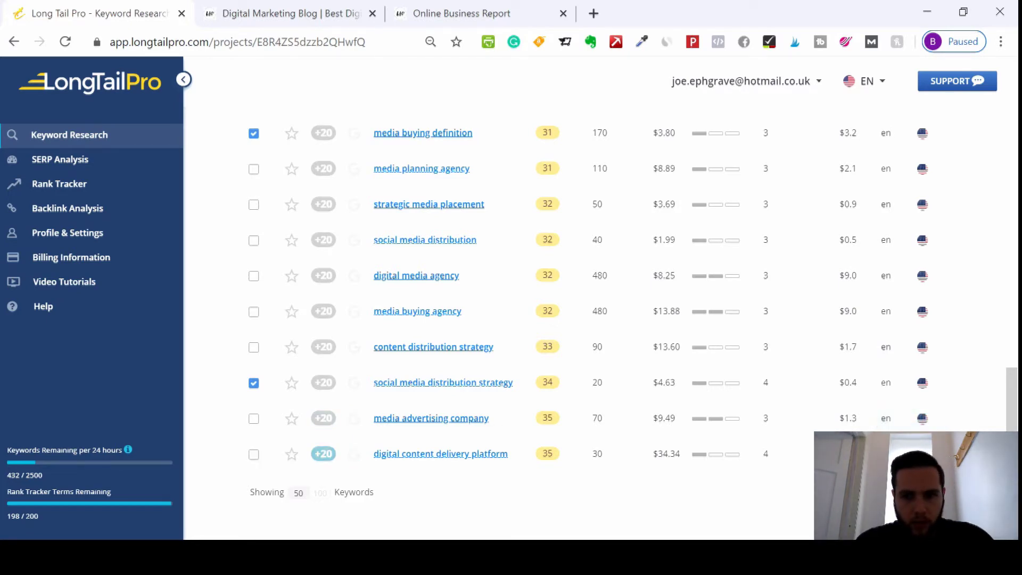
{"action": "scroll", "coordinate": [533, 319], "scroll_direction": "up", "scroll_amount": 10}
{"action": "scroll", "coordinate": [532, 320], "scroll_direction": "down", "scroll_amount": 2}
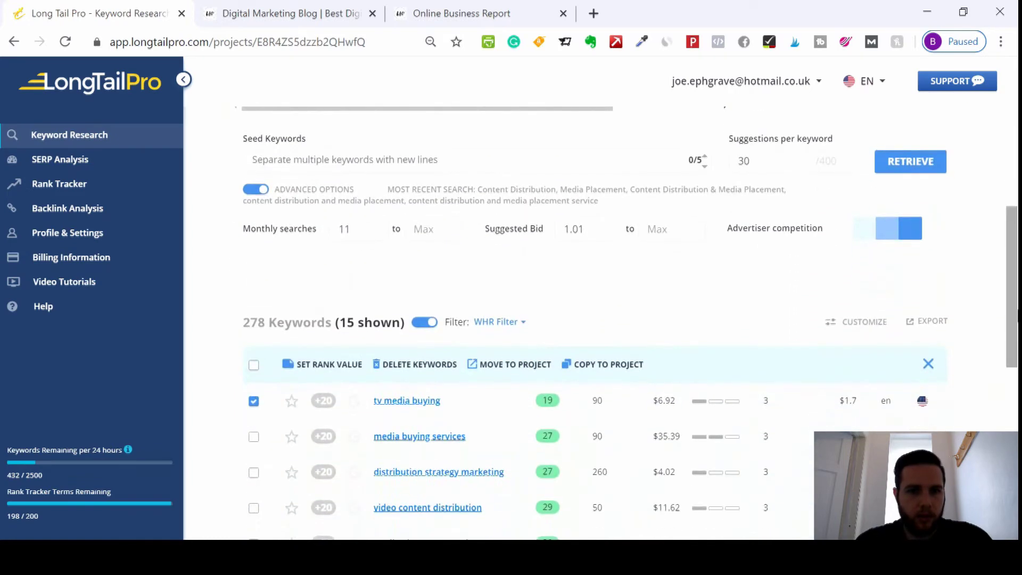
{"action": "left_click", "coordinate": [429, 363]}
{"action": "left_click", "coordinate": [556, 327]}
{"action": "left_click", "coordinate": [586, 132]}
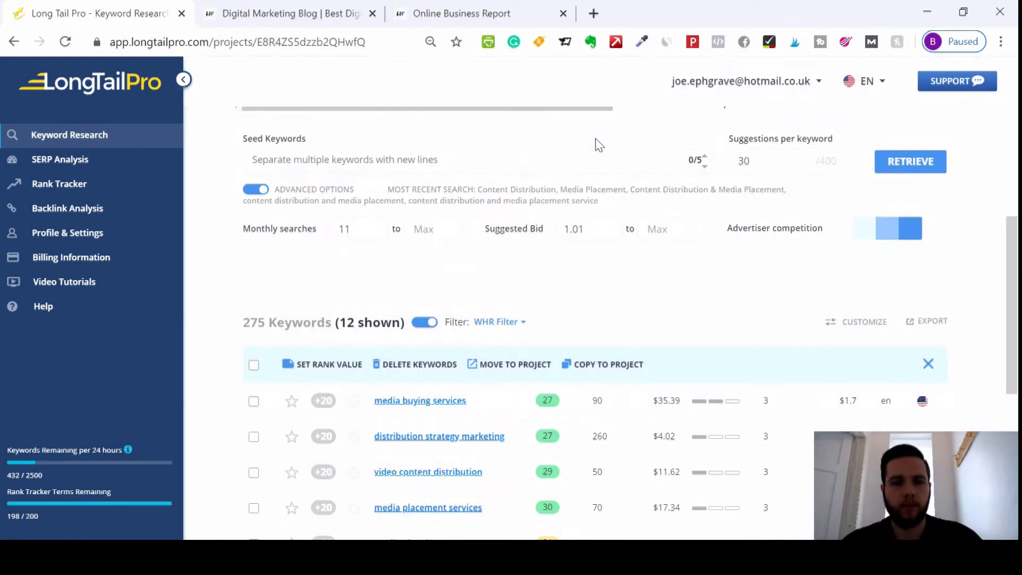
Look through the remaining filtered keywords and export the list.
{"action": "left_click_drag", "start_coordinate": [1017, 266], "coordinate": [1013, 354]}
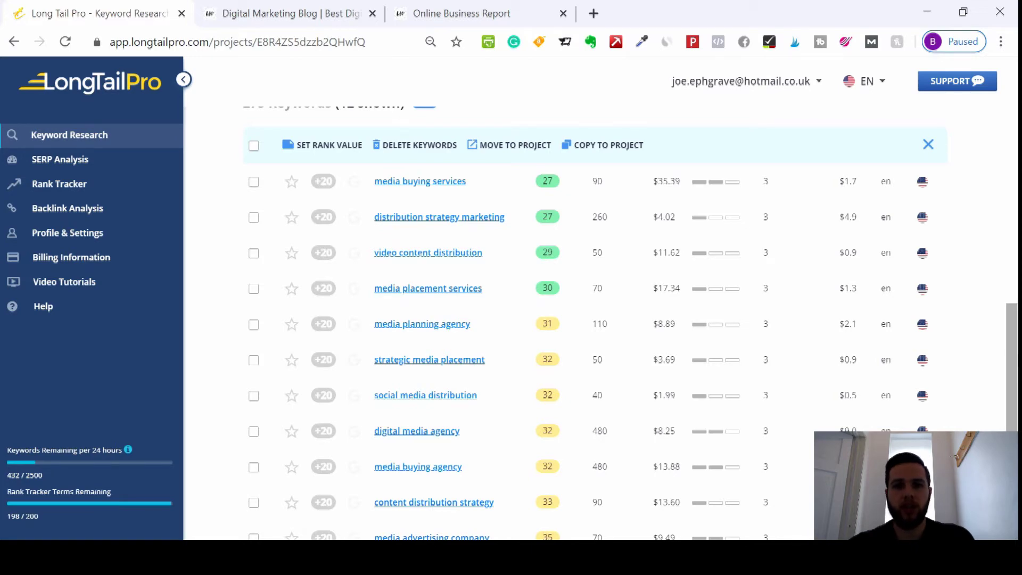
{"action": "scroll", "coordinate": [586, 346], "scroll_direction": "up", "scroll_amount": 1}
{"action": "scroll", "coordinate": [586, 346], "scroll_direction": "down", "scroll_amount": 1}
{"action": "scroll", "coordinate": [586, 346], "scroll_direction": "down", "scroll_amount": 2}
{"action": "scroll", "coordinate": [586, 346], "scroll_direction": "up", "scroll_amount": 2}
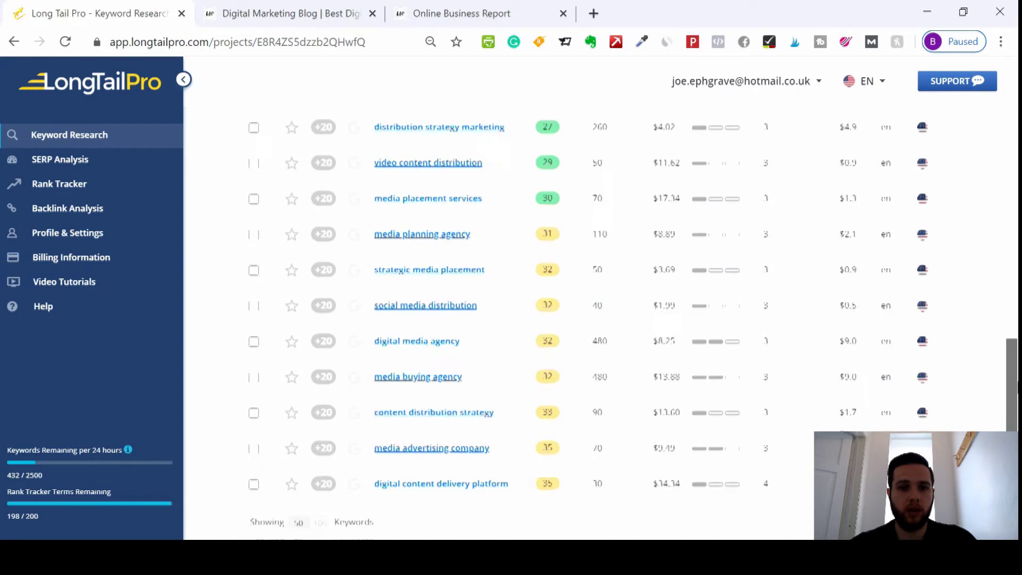
{"action": "scroll", "coordinate": [929, 226], "scroll_direction": "up", "scroll_amount": 1}
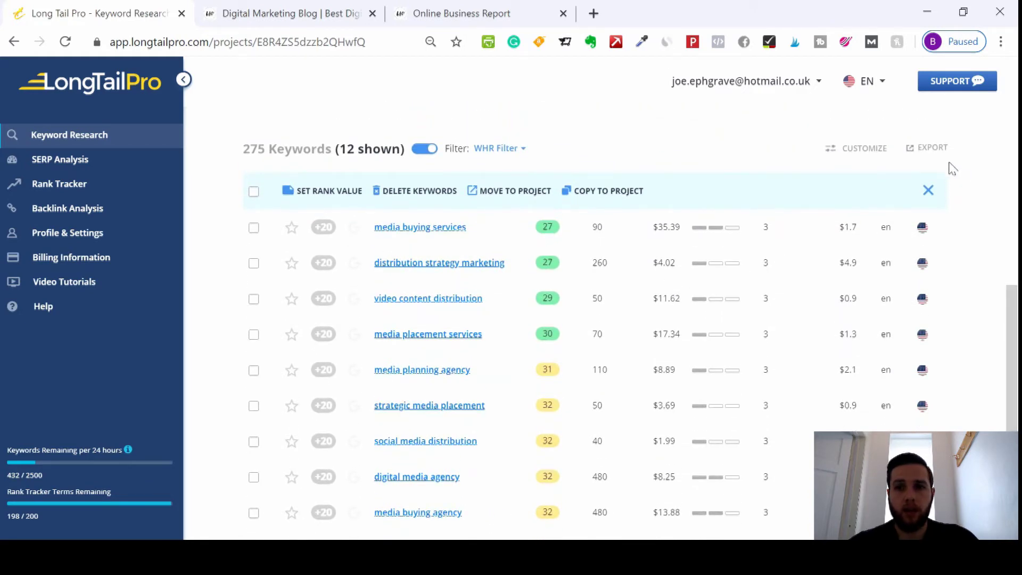
{"action": "left_click", "coordinate": [934, 153]}
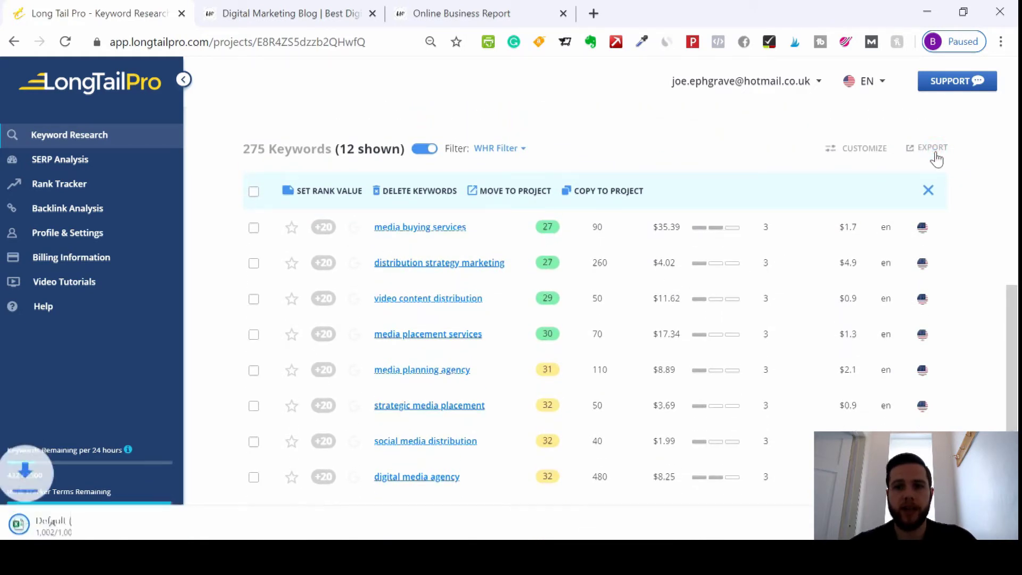
Open the exported keyword file in Excel and fit the keywords column's width to its contents.
{"action": "left_click", "coordinate": [109, 526]}
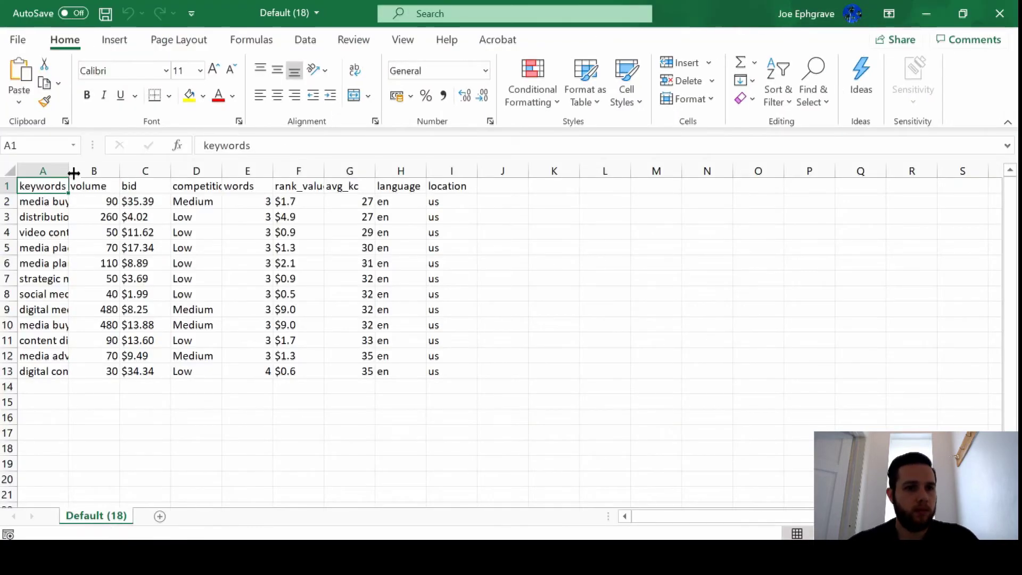
{"action": "double_click", "coordinate": [69, 171]}
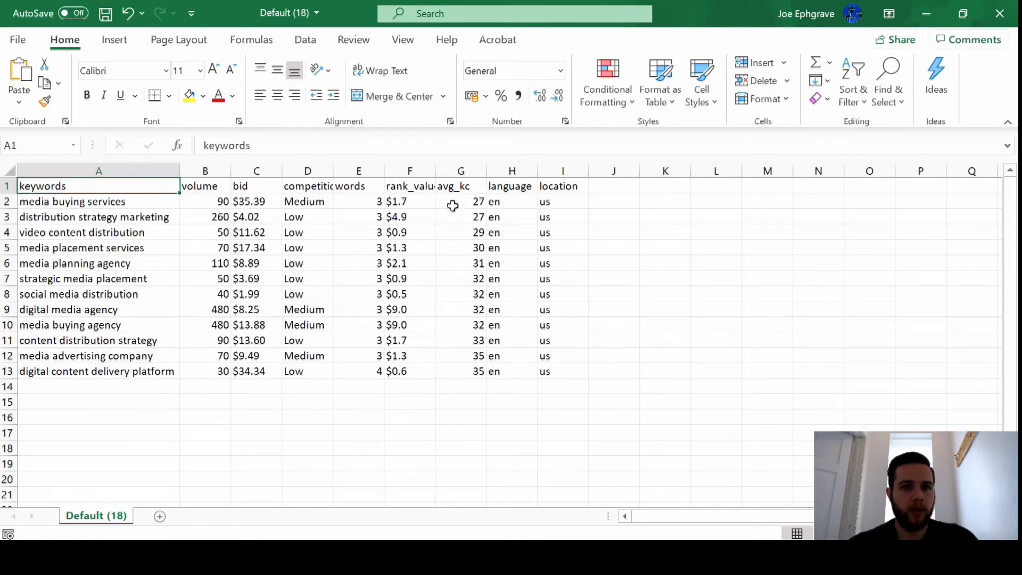
Examine the avg_kc values of the exported keywords from the first row to the last.
{"action": "left_click", "coordinate": [458, 205]}
{"action": "key", "text": "Down"}
{"action": "key", "text": "Down"}
{"action": "key", "text": "Up"}
{"action": "key", "text": "Up"}
{"action": "key", "text": "Down"}
{"action": "key", "text": "Down"}
{"action": "key", "text": "Down"}
{"action": "key", "text": "Down"}
{"action": "key", "text": "Down"}
{"action": "key", "text": "Down"}
{"action": "key", "text": "Down"}
{"action": "key", "text": "Down"}
{"action": "key", "text": "Down"}
{"action": "key", "text": "Down"}
{"action": "key", "text": "Down"}
{"action": "key", "text": "Down"}
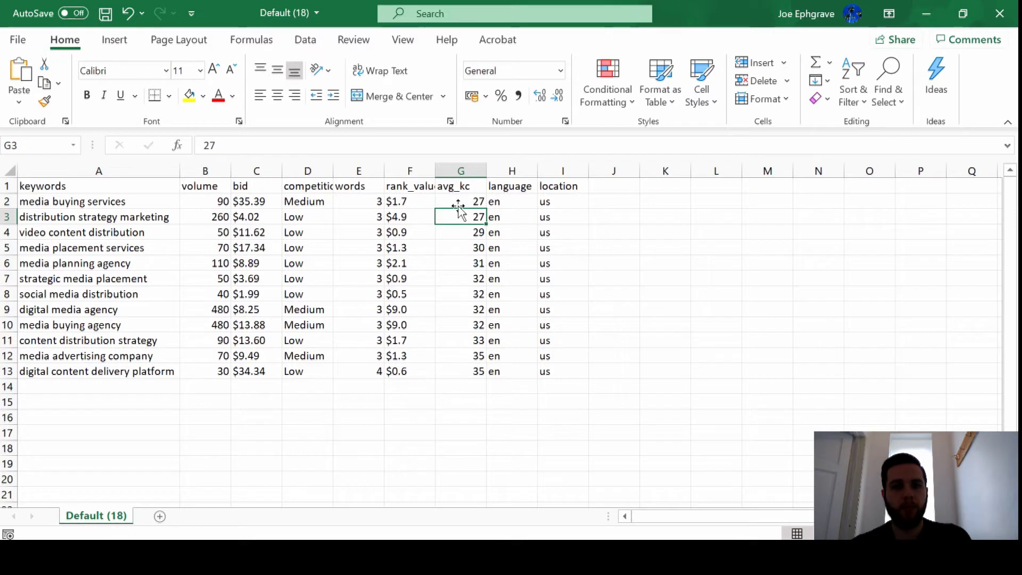
Move across to the keywords column and look over the exported keyword phrases, from the last row up to the first ones.
{"action": "key", "text": "Up"}
{"action": "key", "text": "Left"}
{"action": "key", "text": "Left"}
{"action": "key", "text": "Left"}
{"action": "key", "text": "Left"}
{"action": "key", "text": "Left"}
{"action": "key", "text": "Left"}
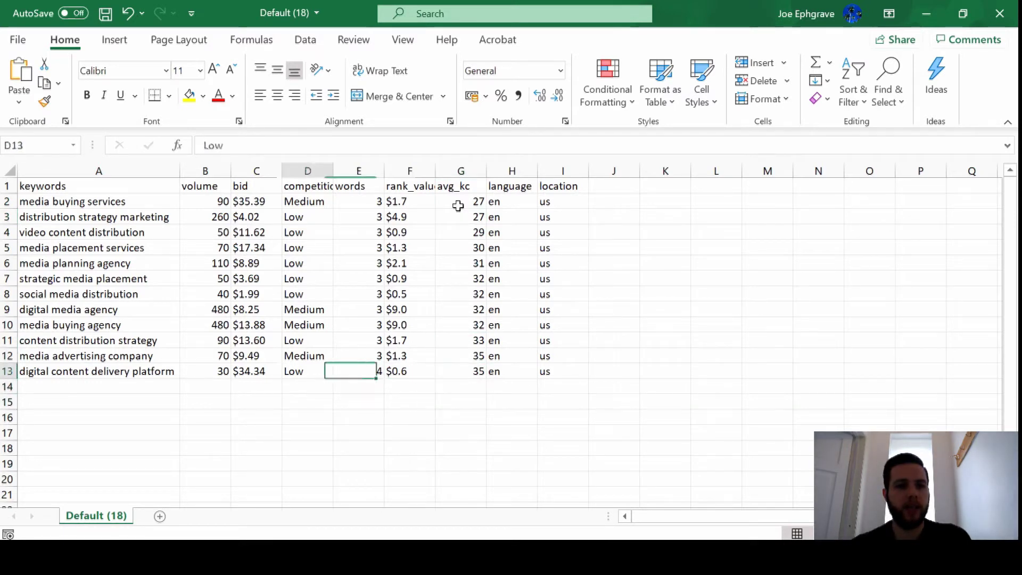
{"action": "key", "text": "Up"}
{"action": "key", "text": "Up"}
{"action": "key", "text": "Up"}
{"action": "key", "text": "Up"}
{"action": "key", "text": "Up"}
{"action": "key", "text": "Up"}
{"action": "key", "text": "Up"}
{"action": "key", "text": "Up"}
{"action": "key", "text": "Up"}
{"action": "key", "text": "Up"}
{"action": "key", "text": "Up"}
{"action": "key", "text": "Up"}
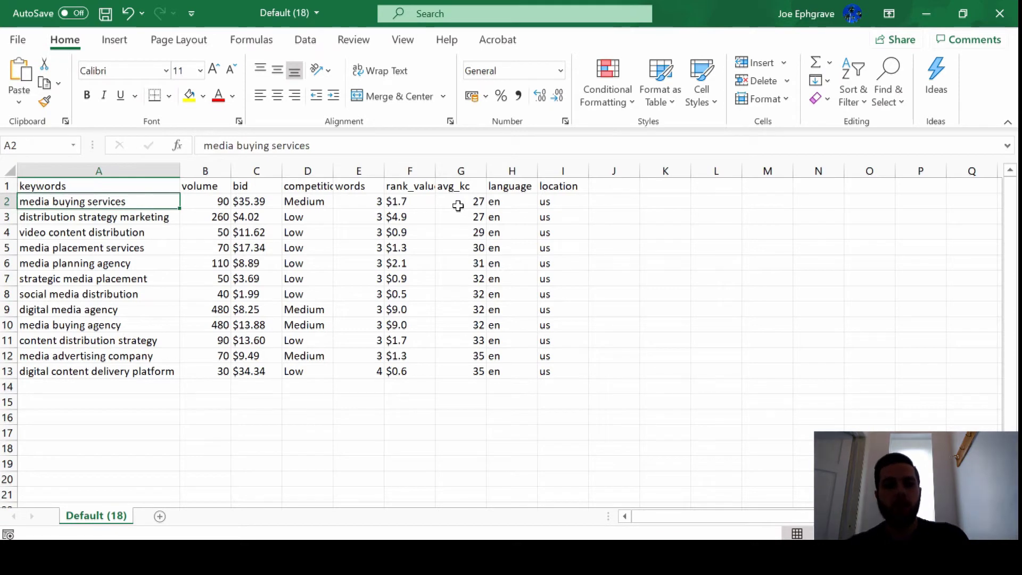
{"action": "key", "text": "Down"}
{"action": "key", "text": "Down"}
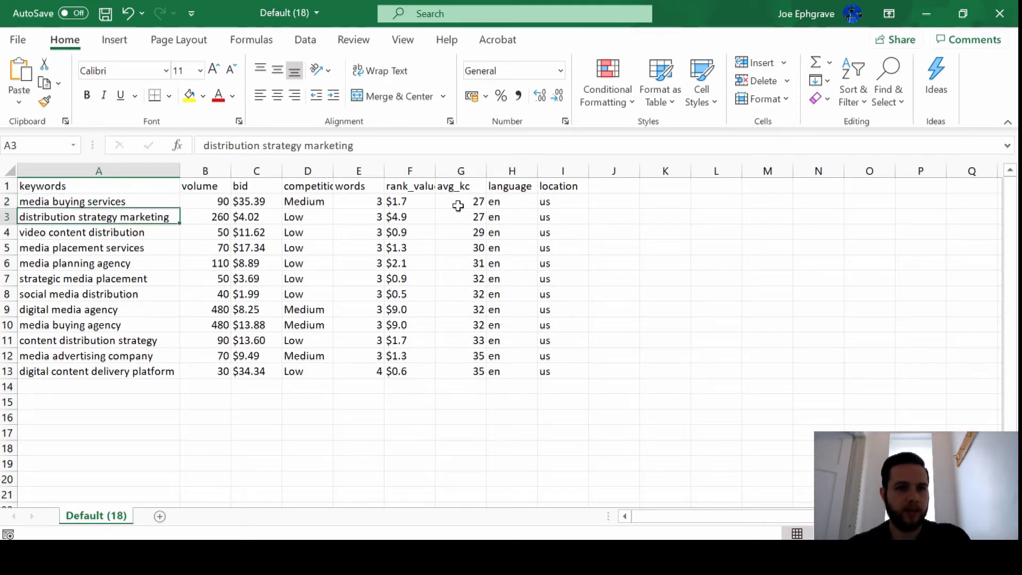
Compare the competition, words, rank_value and avg_kc values of "media buying services" and "distribution strategy marketing".
{"action": "key", "text": "Right"}
{"action": "key", "text": "Right"}
{"action": "key", "text": "Right"}
{"action": "key", "text": "Right"}
{"action": "key", "text": "Up"}
{"action": "key", "text": "Up"}
{"action": "key", "text": "Left"}
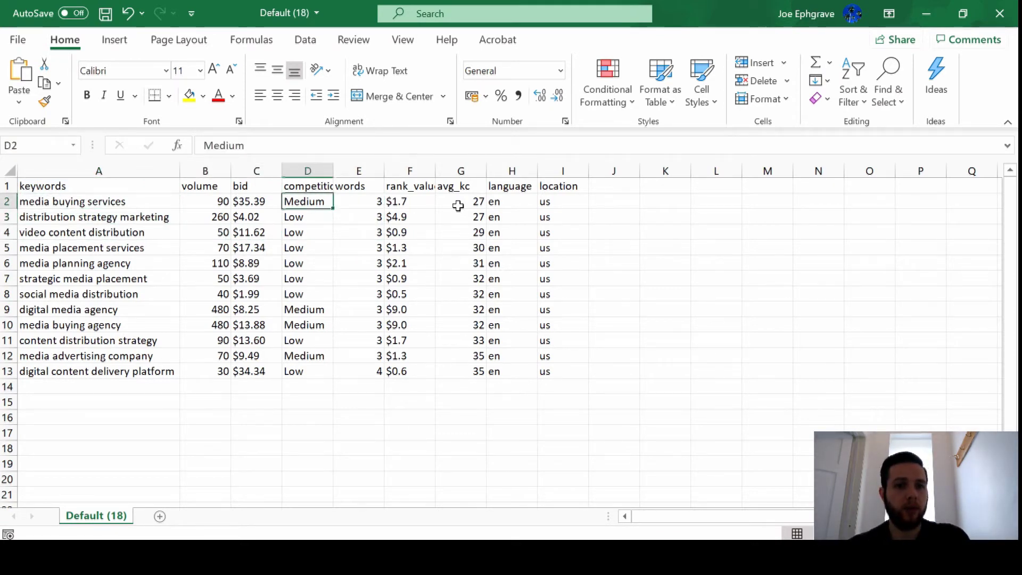
{"action": "key", "text": "Down"}
{"action": "key", "text": "Right"}
{"action": "key", "text": "Right"}
{"action": "key", "text": "Right"}
{"action": "key", "text": "Right"}
{"action": "key", "text": "Left"}
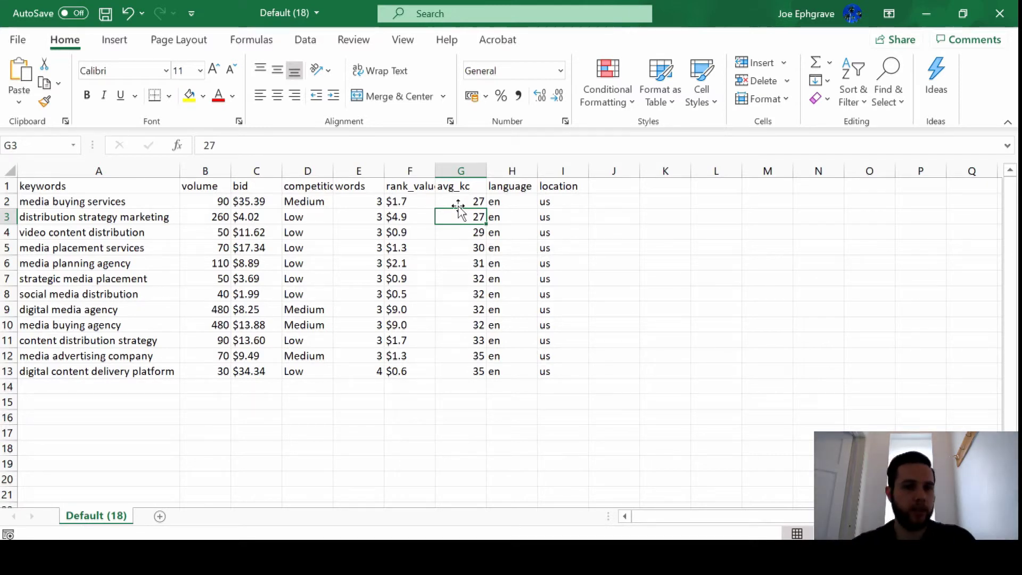
Examine the bid values of the exported keywords, starting with "media buying services" and working down the column.
{"action": "left_click", "coordinate": [256, 202]}
{"action": "key", "text": "Down"}
{"action": "key", "text": "Down"}
{"action": "key", "text": "Up"}
{"action": "key", "text": "Up"}
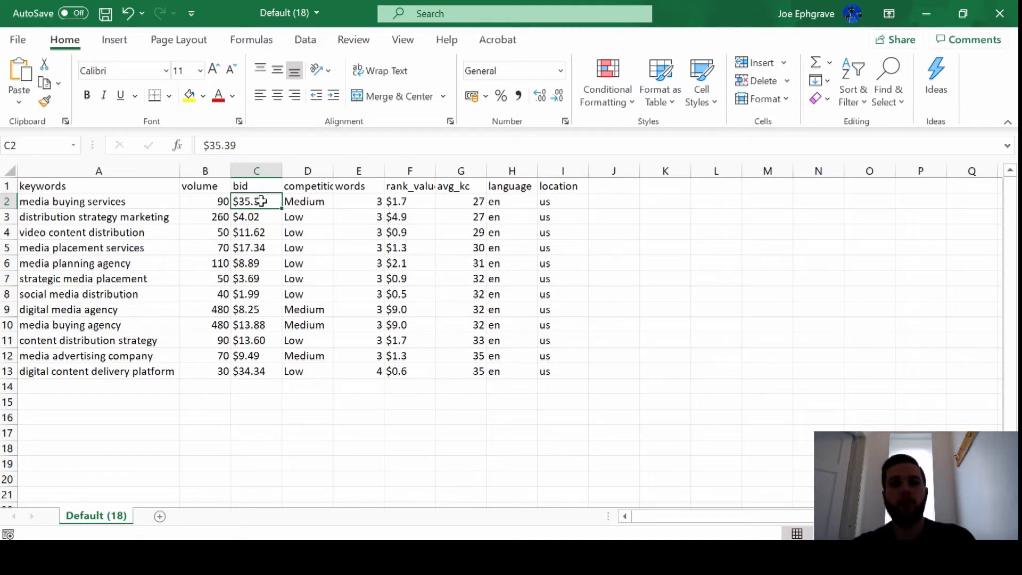
{"action": "key", "text": "Down"}
{"action": "key", "text": "Down"}
{"action": "key", "text": "Down"}
{"action": "key", "text": "Down"}
{"action": "key", "text": "Down"}
{"action": "key", "text": "Up"}
{"action": "key", "text": "Up"}
{"action": "key", "text": "Down"}
{"action": "key", "text": "Down"}
{"action": "key", "text": "Down"}
{"action": "key", "text": "Down"}
{"action": "key", "text": "Down"}
{"action": "key", "text": "Down"}
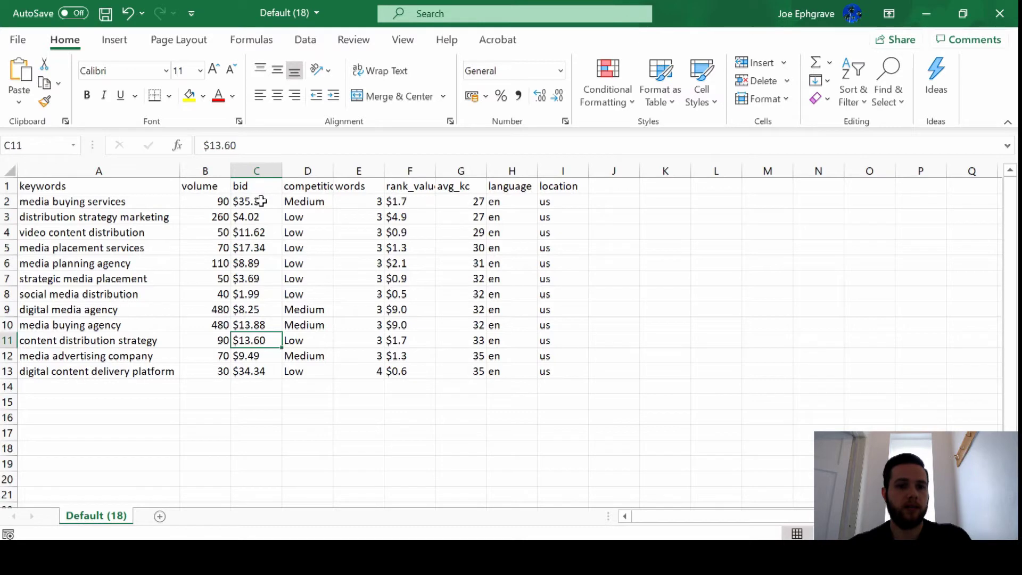
Switch back to Long Tail Pro in Chrome and display the competition analysis for "media placement services".
{"action": "mouse_move", "coordinate": [648, 554]}
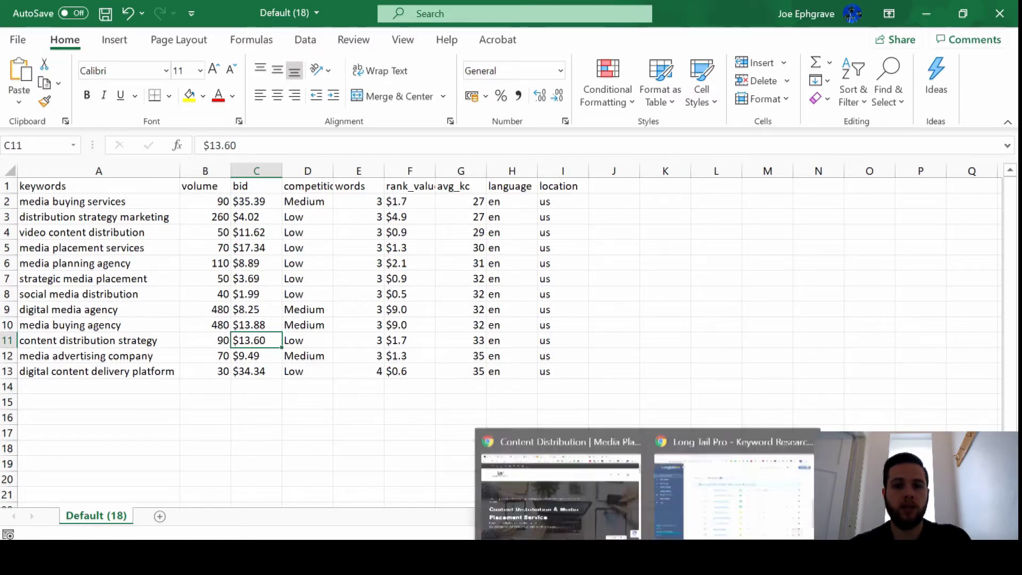
{"action": "left_click", "coordinate": [718, 494]}
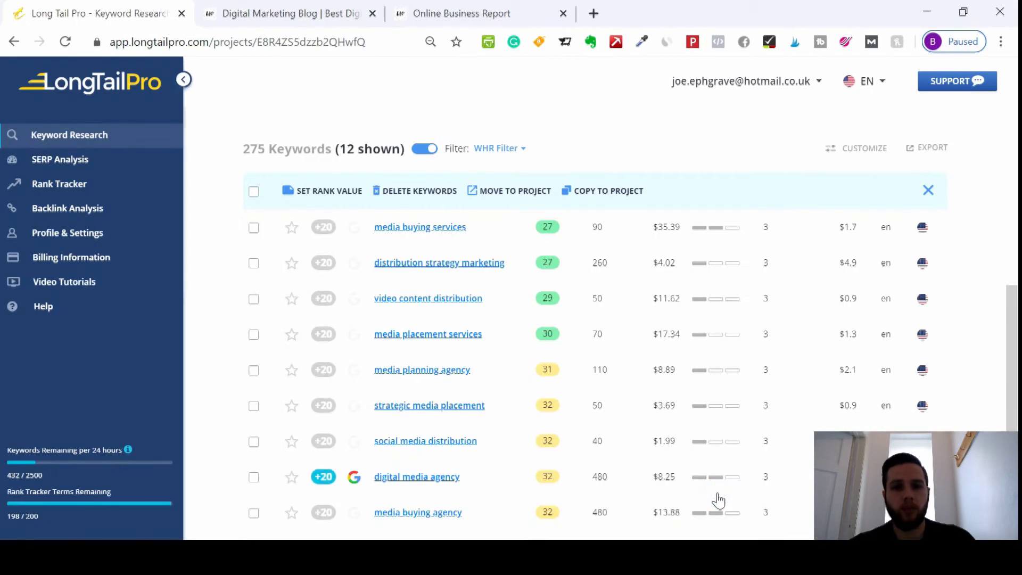
{"action": "scroll", "coordinate": [1010, 365], "scroll_direction": "down", "scroll_amount": 1}
{"action": "mouse_move", "coordinate": [1017, 388]}
{"action": "left_mouse_down"}
{"action": "mouse_move", "coordinate": [1018, 397]}
{"action": "mouse_move", "coordinate": [1018, 387]}
{"action": "left_mouse_up"}
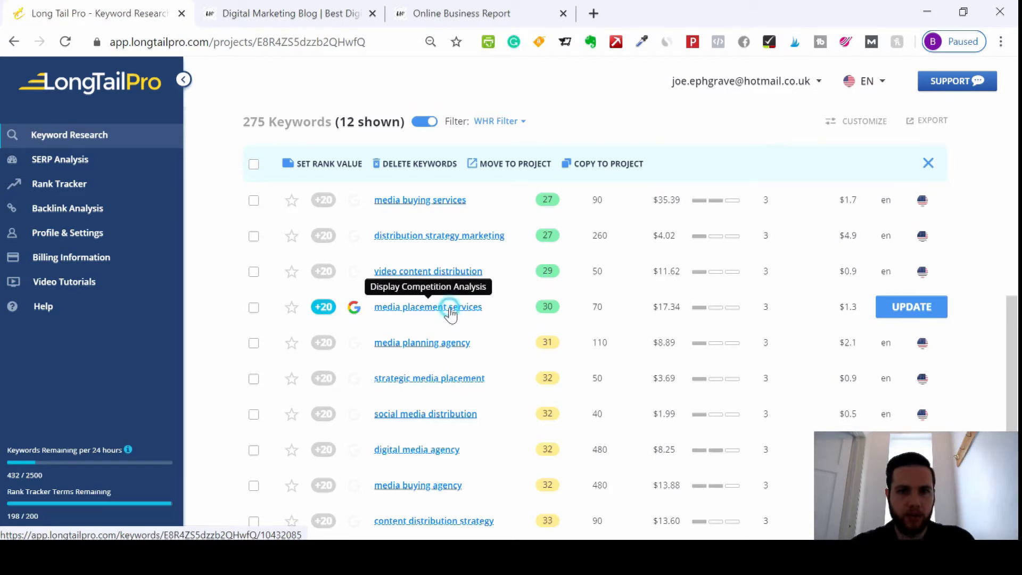
{"action": "left_click", "coordinate": [449, 309]}
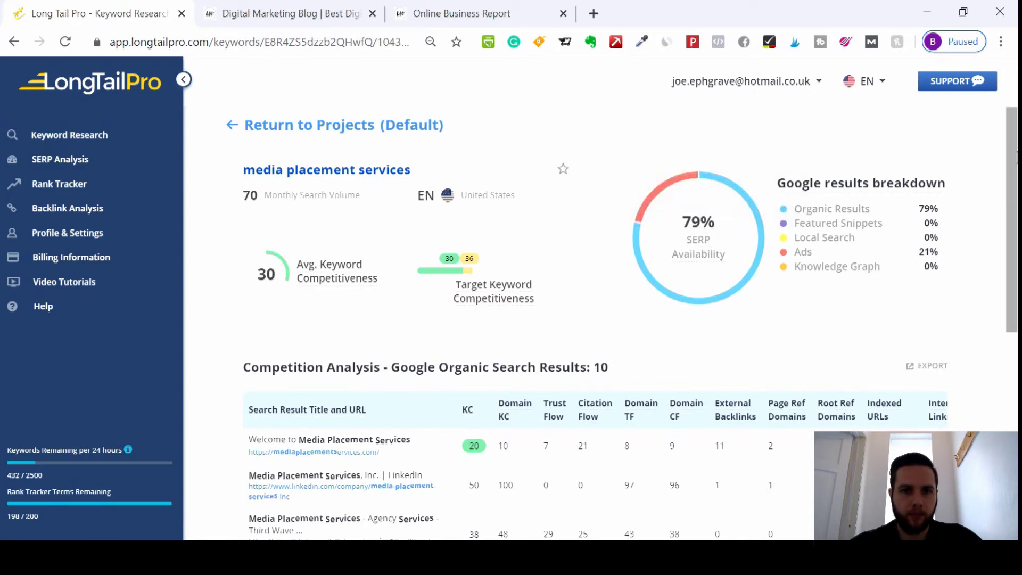
Review the search volume, average and target keyword competitiveness, and Google results breakdown for "media placement services".
{"action": "left_click_drag", "start_coordinate": [1017, 157], "coordinate": [1016, 178]}
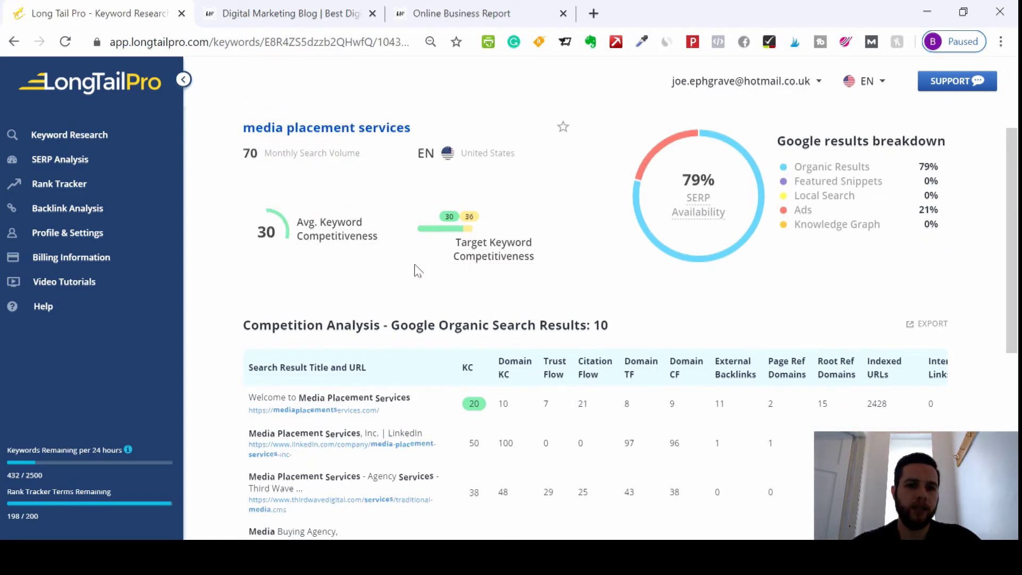
{"action": "left_click_drag", "start_coordinate": [1014, 160], "coordinate": [1015, 283]}
{"action": "left_click_drag", "start_coordinate": [1017, 334], "coordinate": [1015, 164]}
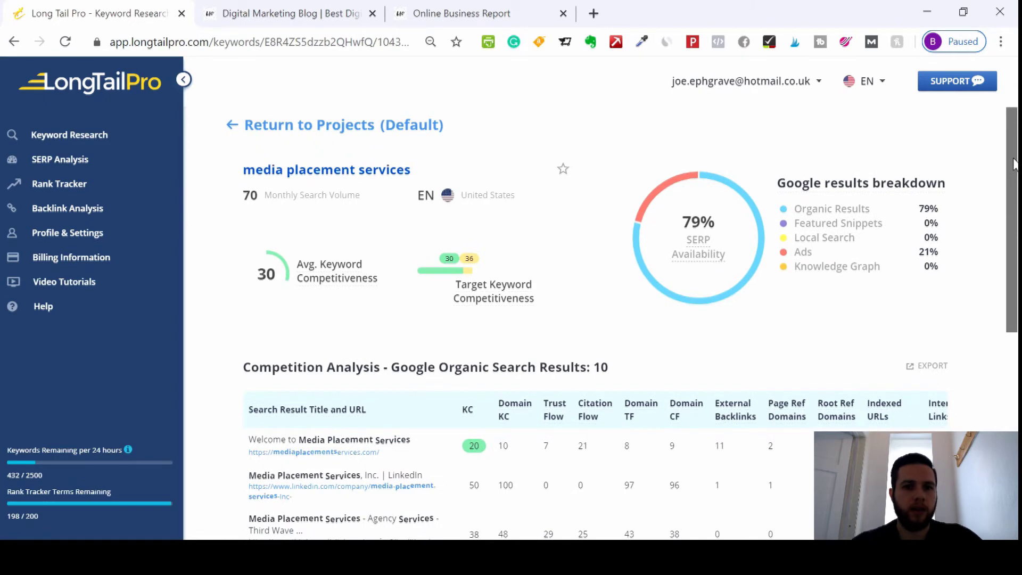
{"action": "mouse_move", "coordinate": [1013, 185]}
{"action": "left_mouse_down"}
{"action": "mouse_move", "coordinate": [1014, 215]}
{"action": "mouse_move", "coordinate": [1013, 186]}
{"action": "left_mouse_up"}
{"action": "mouse_move", "coordinate": [520, 295]}
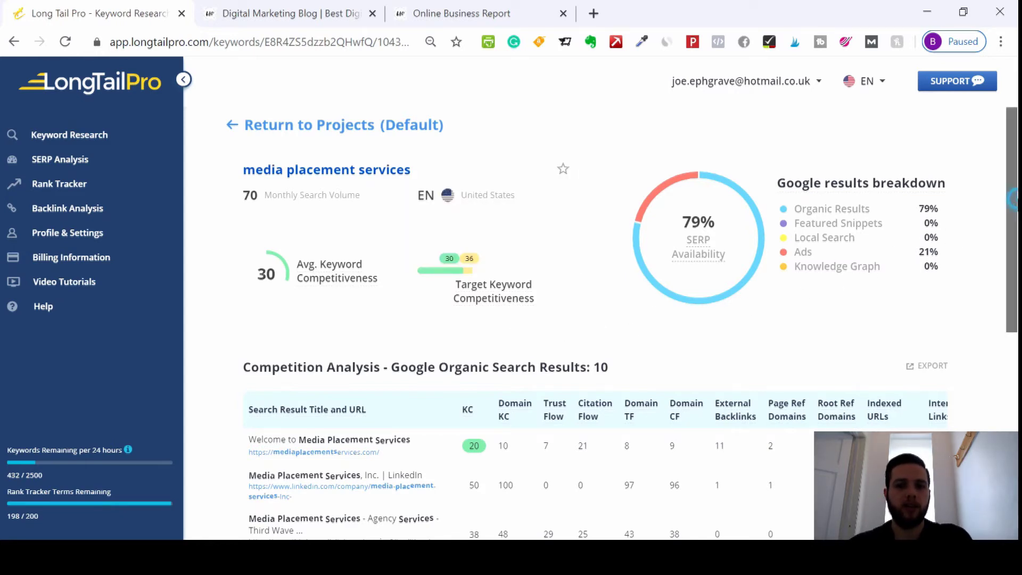
Examine the Google organic results for "media placement services", comparing KC, domain metrics, backlinks and referring domains of the ranking pages.
{"action": "scroll", "coordinate": [640, 442], "scroll_direction": "down", "scroll_amount": 2}
{"action": "left_click_drag", "start_coordinate": [1017, 258], "coordinate": [1017, 346]}
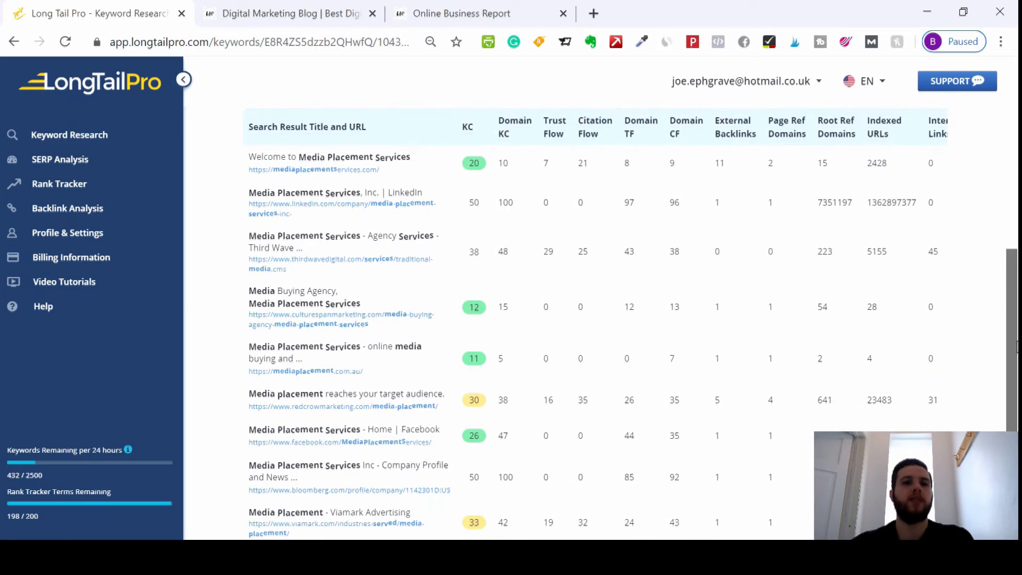
{"action": "scroll", "coordinate": [1017, 346], "scroll_direction": "up", "scroll_amount": 1}
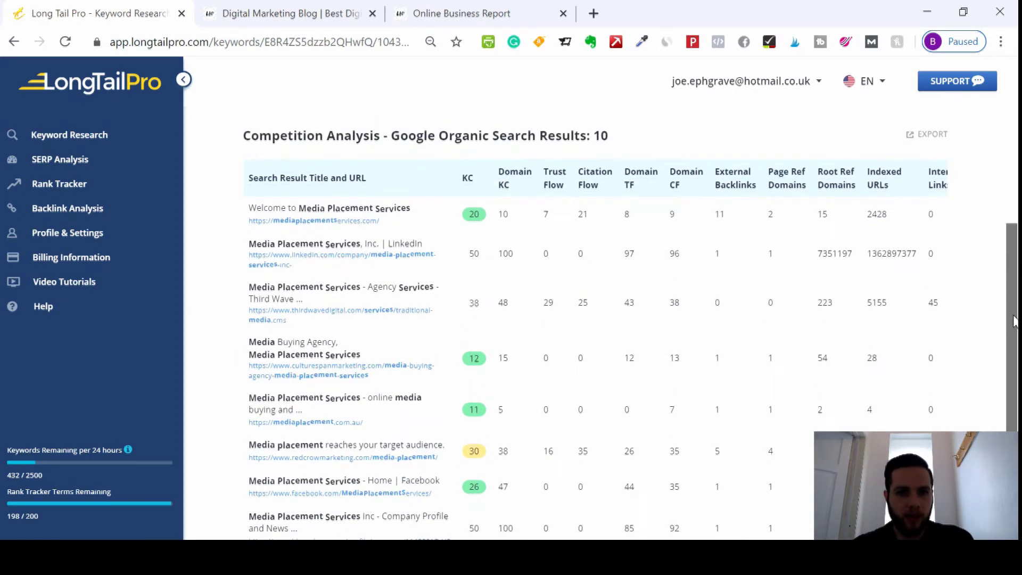
{"action": "scroll", "coordinate": [1014, 333], "scroll_direction": "down", "scroll_amount": 1}
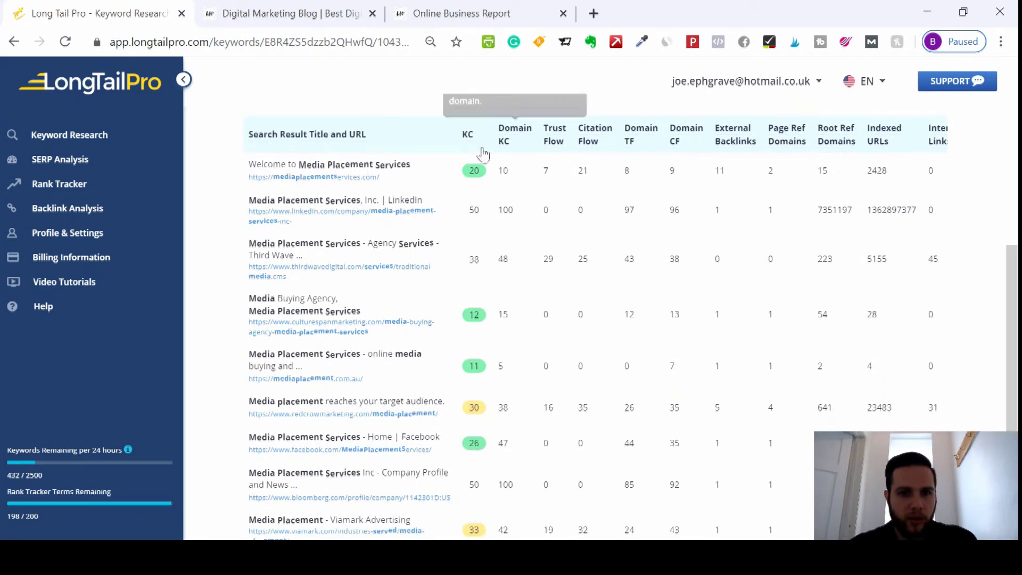
{"action": "scroll", "coordinate": [1014, 341], "scroll_direction": "down", "scroll_amount": 2}
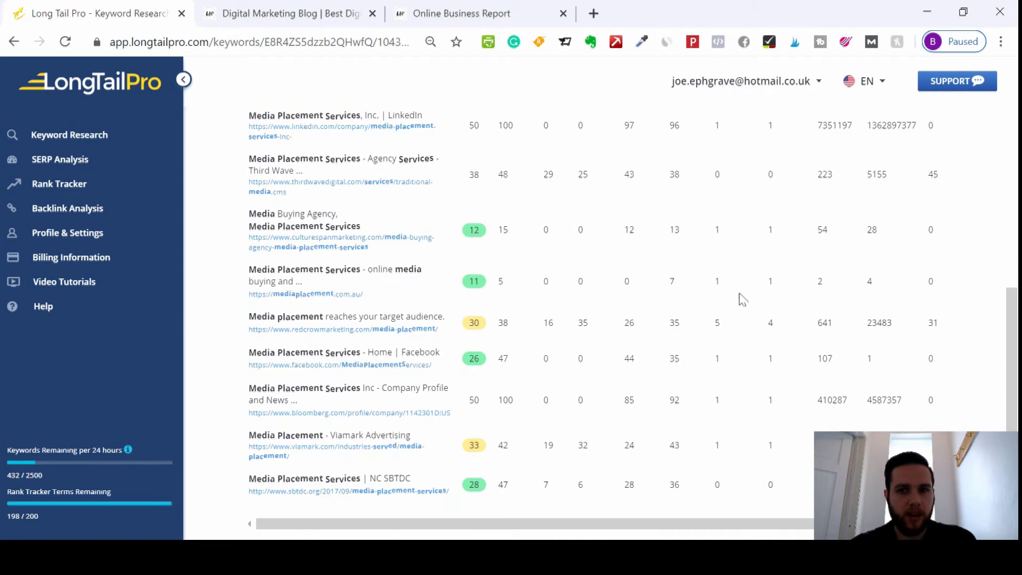
{"action": "mouse_move", "coordinate": [1014, 381]}
{"action": "left_mouse_down"}
{"action": "mouse_move", "coordinate": [1018, 260]}
{"action": "mouse_move", "coordinate": [1017, 318]}
{"action": "left_mouse_up"}
{"action": "right_click", "coordinate": [1017, 319]}
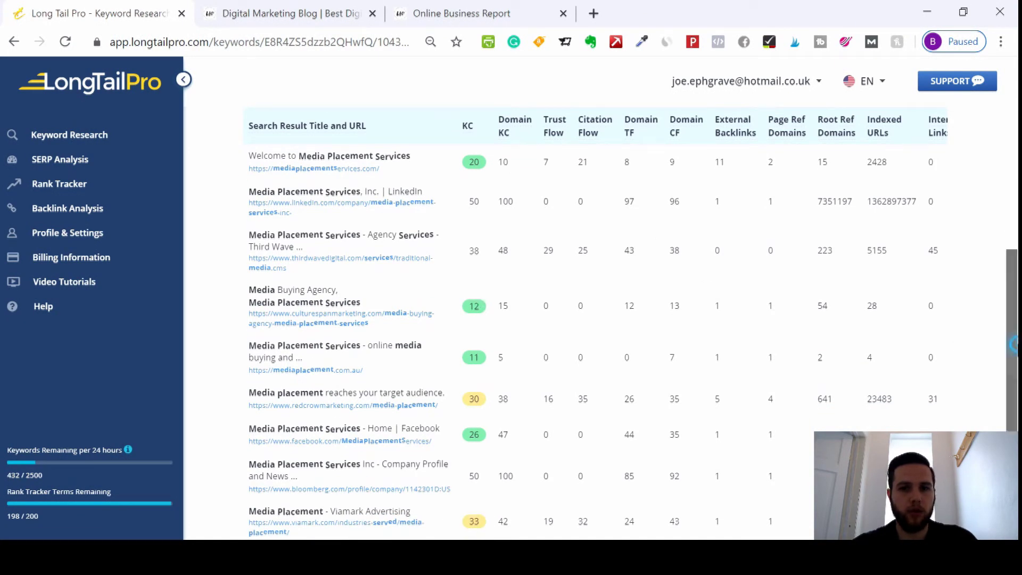
{"action": "scroll", "coordinate": [608, 438], "scroll_direction": "down", "scroll_amount": 2}
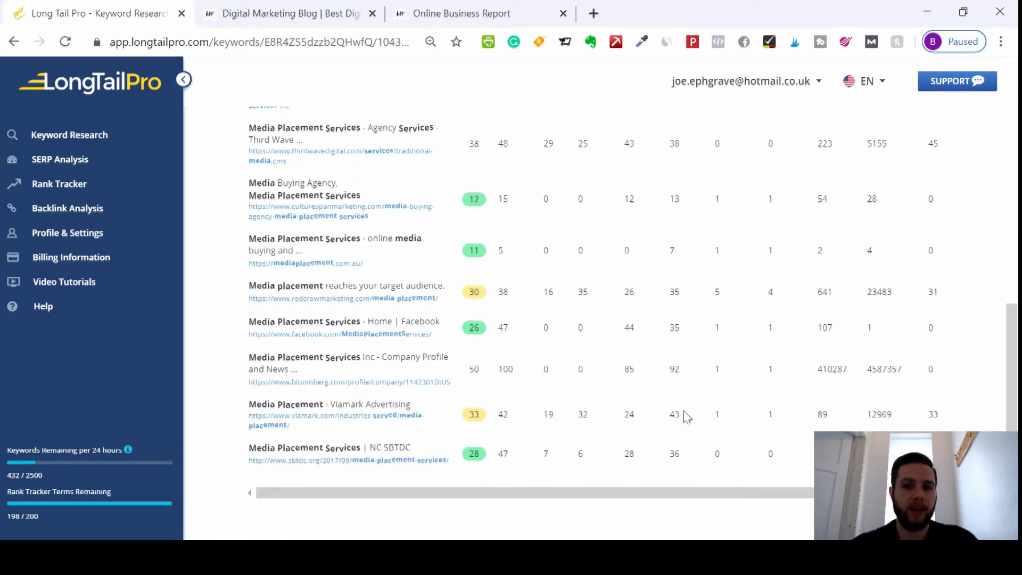
{"action": "mouse_move", "coordinate": [1017, 414]}
{"action": "left_mouse_down"}
{"action": "mouse_move", "coordinate": [1017, 353]}
{"action": "mouse_move", "coordinate": [1016, 406]}
{"action": "left_mouse_up"}
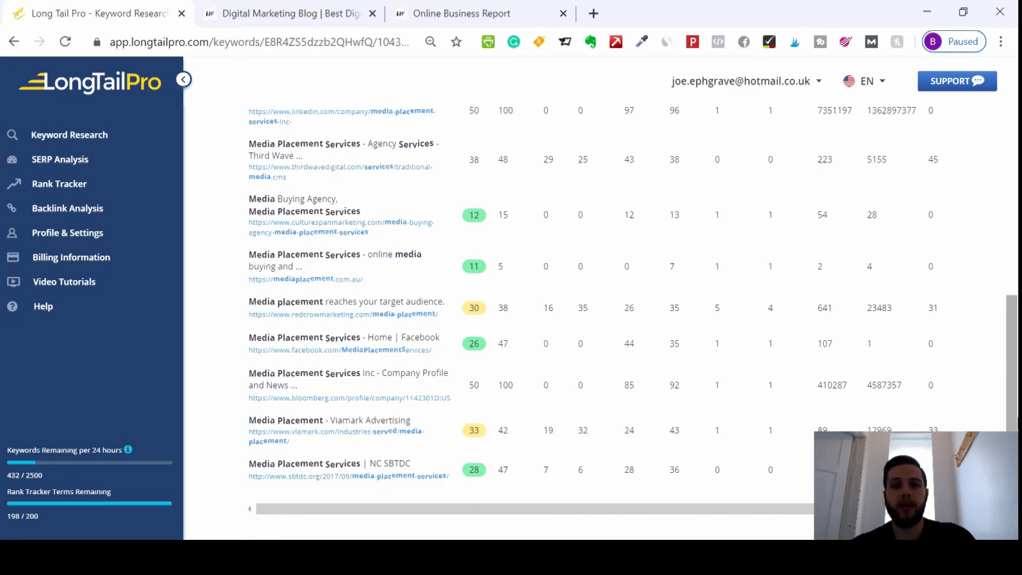
{"action": "left_click_drag", "start_coordinate": [1017, 424], "coordinate": [1017, 378]}
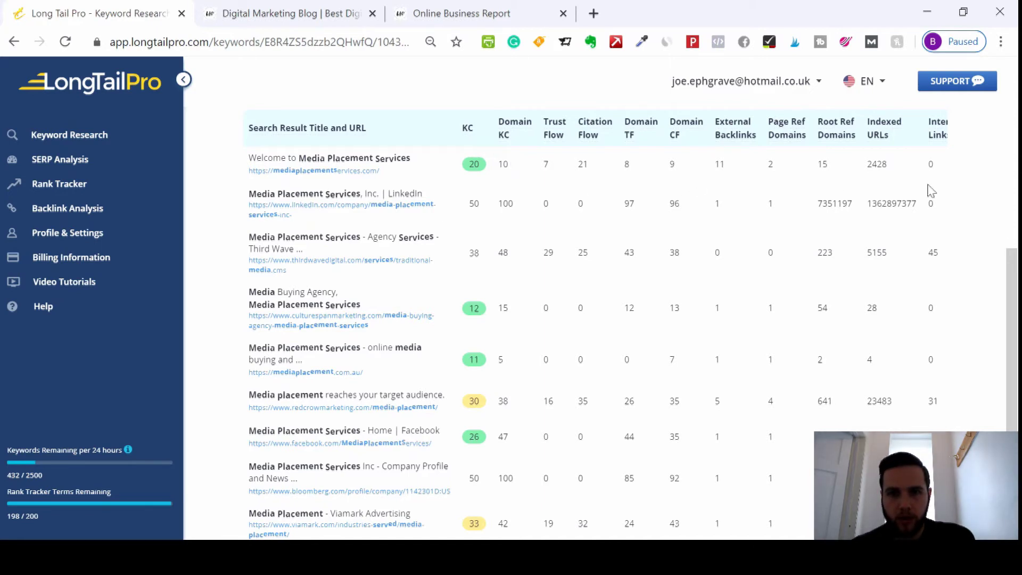
Zoom out the "media placement services" results page to fit the Internal Links and Site Age columns, and examine the ranking pages.
{"action": "scroll", "coordinate": [1012, 320], "scroll_direction": "up", "scroll_amount": 2}
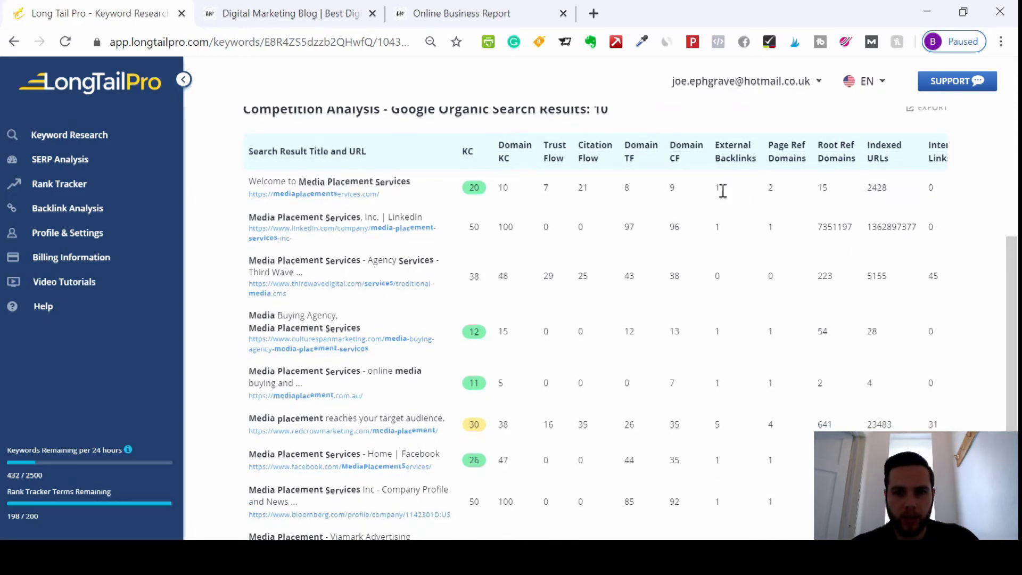
{"action": "scroll", "coordinate": [724, 191], "scroll_direction": "down", "scroll_amount": 2}
{"action": "left_click_drag", "start_coordinate": [1017, 369], "coordinate": [1018, 325]}
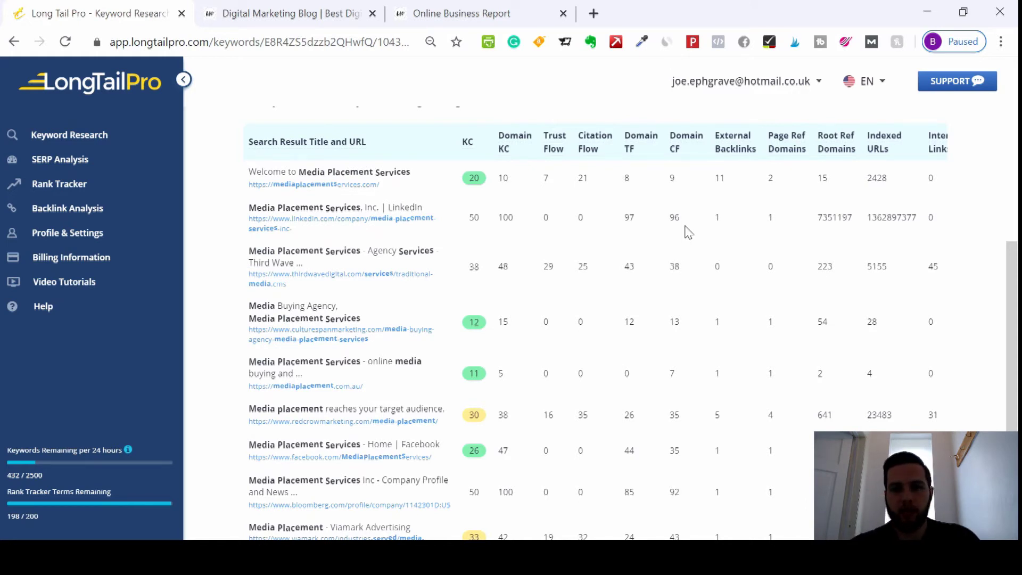
{"action": "mouse_move", "coordinate": [1014, 310]}
{"action": "left_mouse_down"}
{"action": "mouse_move", "coordinate": [1017, 389]}
{"action": "mouse_move", "coordinate": [1018, 330]}
{"action": "left_mouse_up"}
{"action": "key", "text": "ctrl+minus"}
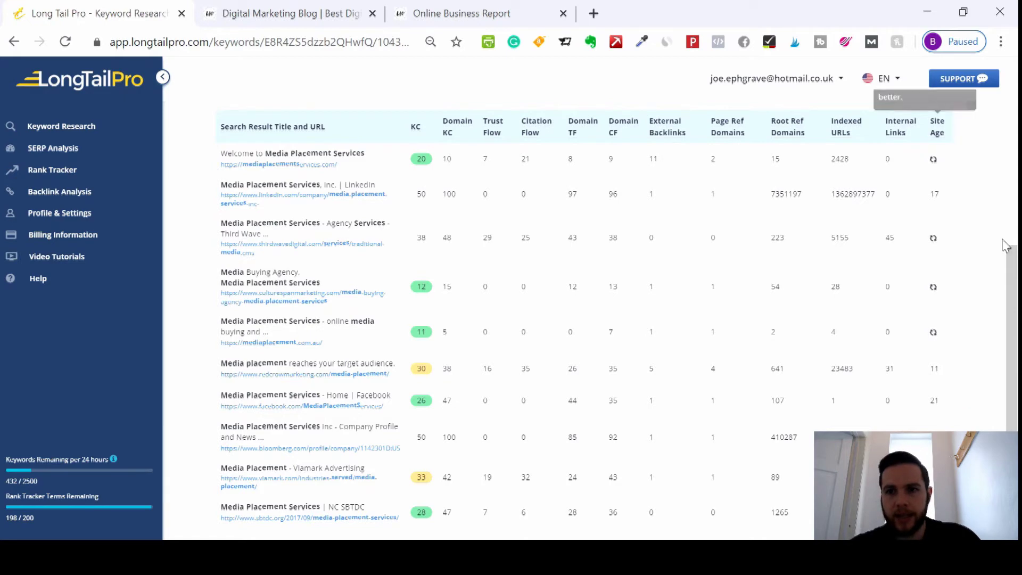
{"action": "mouse_move", "coordinate": [1017, 314]}
{"action": "left_mouse_down"}
{"action": "mouse_move", "coordinate": [1018, 344]}
{"action": "mouse_move", "coordinate": [1015, 296]}
{"action": "mouse_move", "coordinate": [1017, 323]}
{"action": "left_mouse_up"}
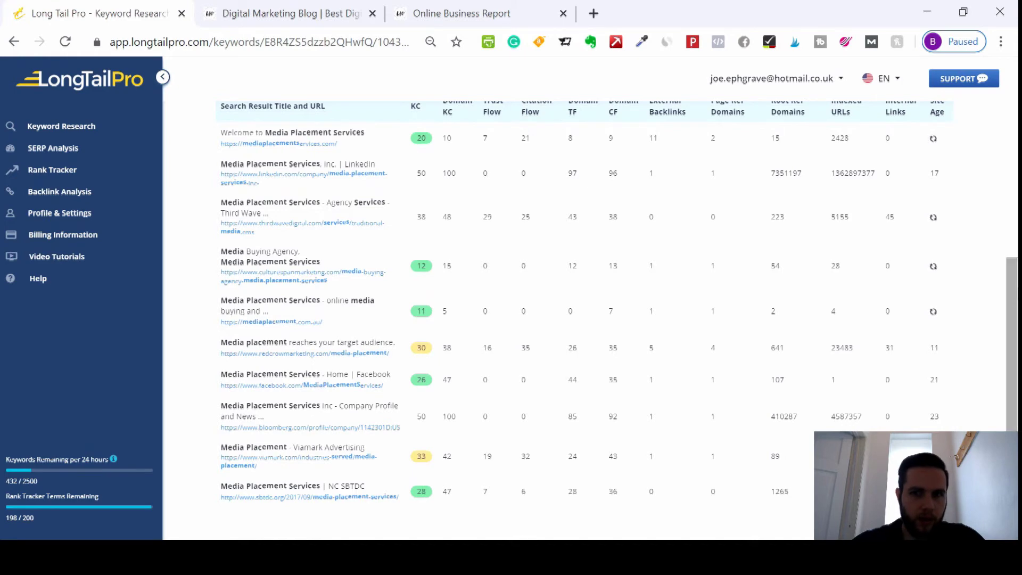
Compare the competitors' root referring domains, indexed URLs, internal links and site age with the keyword summary for "media placement services".
{"action": "scroll", "coordinate": [586, 320], "scroll_direction": "up", "scroll_amount": 3}
{"action": "scroll", "coordinate": [585, 319], "scroll_direction": "up", "scroll_amount": 2}
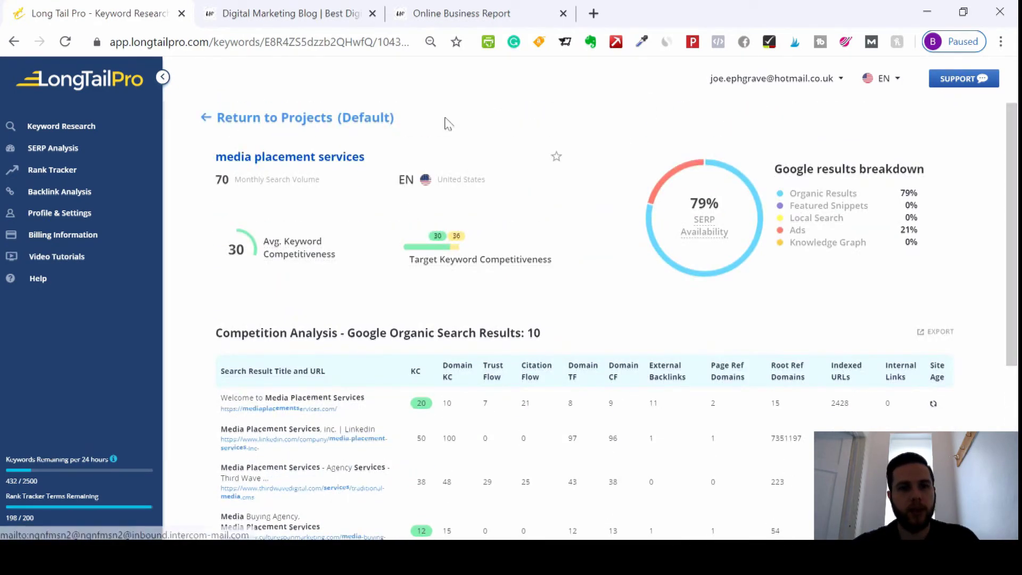
{"action": "left_click_drag", "start_coordinate": [1017, 181], "coordinate": [1016, 318]}
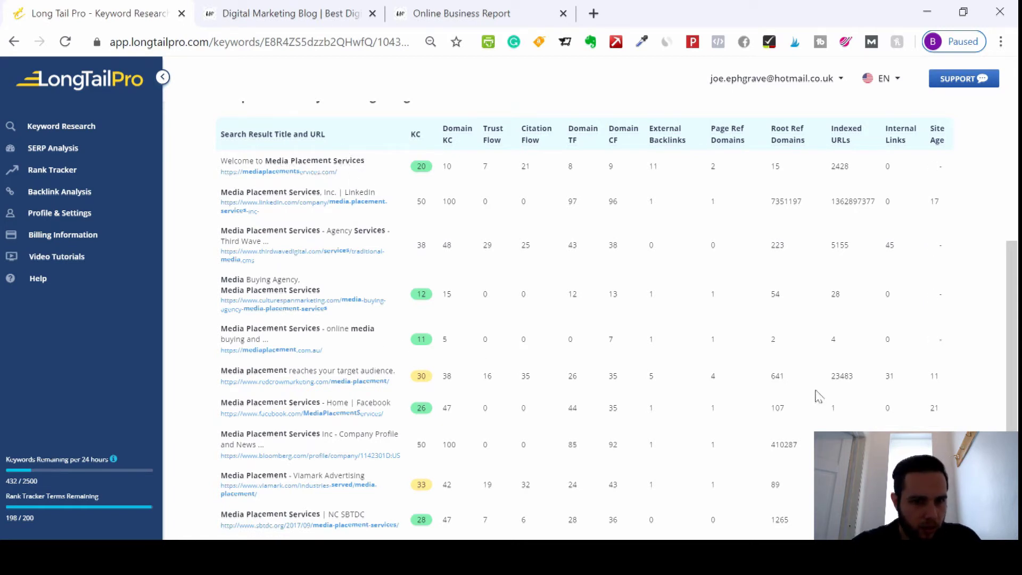
{"action": "scroll", "coordinate": [1012, 277], "scroll_direction": "down", "scroll_amount": 1}
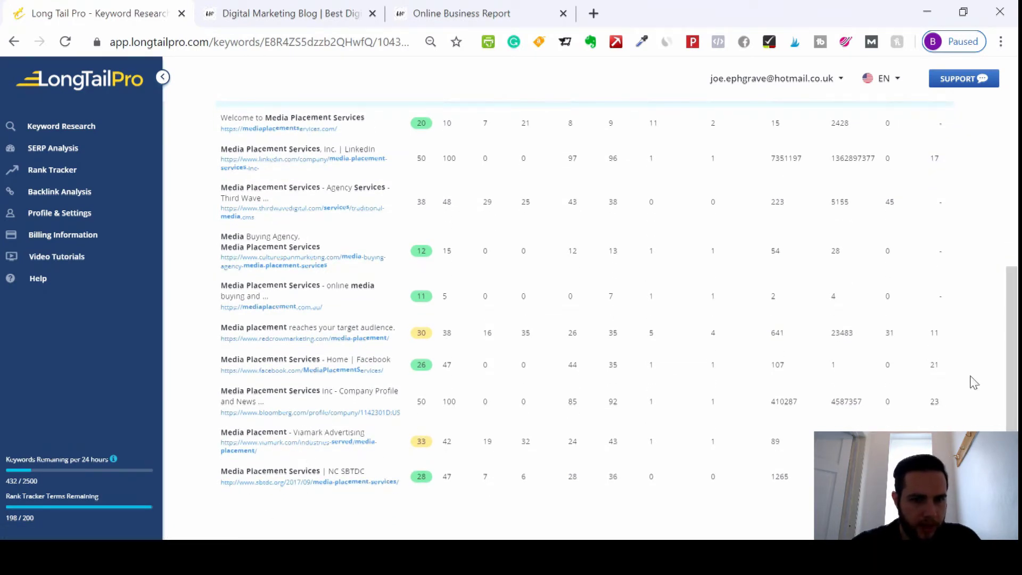
{"action": "scroll", "coordinate": [1012, 346], "scroll_direction": "up", "scroll_amount": 4}
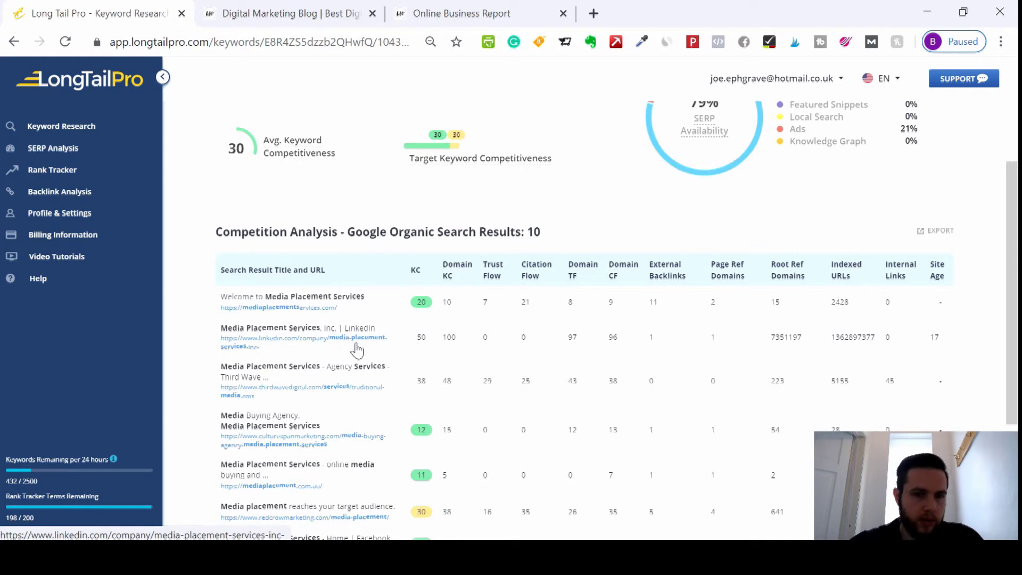
{"action": "scroll", "coordinate": [955, 413], "scroll_direction": "down", "scroll_amount": 3}
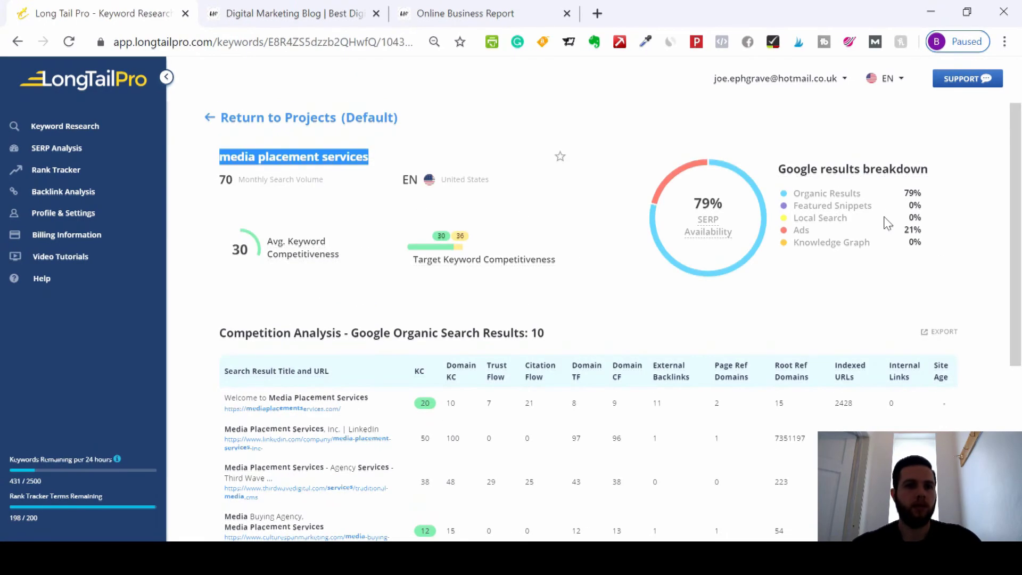
Return to the Default project's filtered keyword list and open the competition analysis for "media buying services".
{"action": "left_click", "coordinate": [211, 118]}
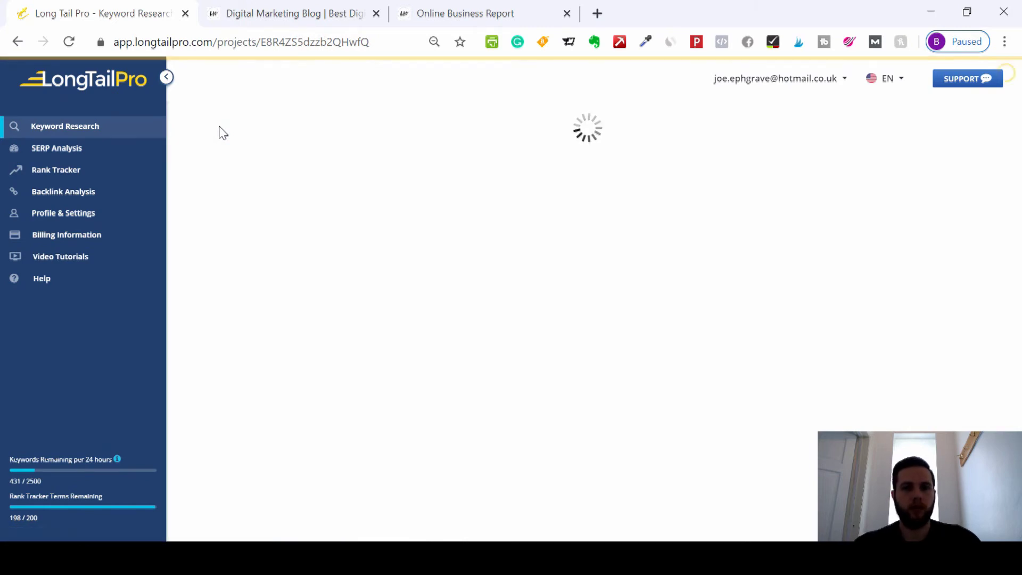
{"action": "left_click_drag", "start_coordinate": [1019, 156], "coordinate": [1021, 306]}
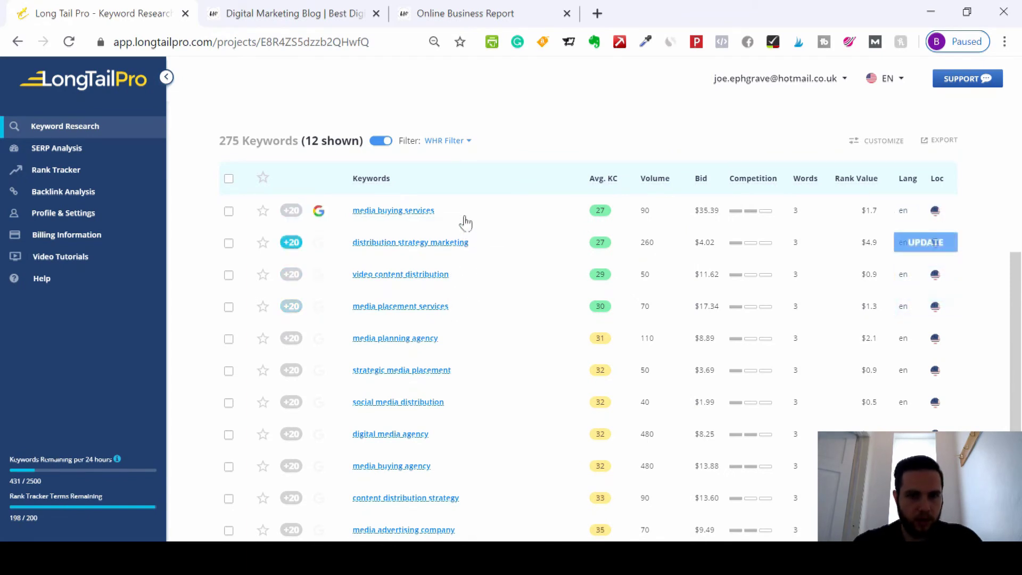
{"action": "left_click", "coordinate": [419, 212]}
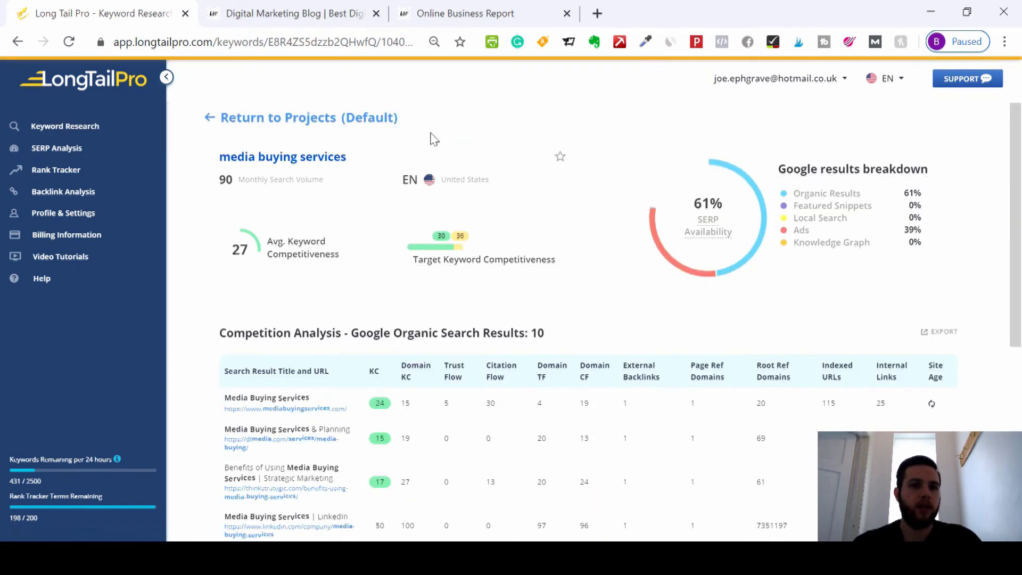
Copy the keyword "media buying services" and retrieve a SERP analysis for it in English for the United States.
{"action": "left_click_drag", "start_coordinate": [372, 159], "coordinate": [222, 151]}
{"action": "key", "text": "ctrl+c"}
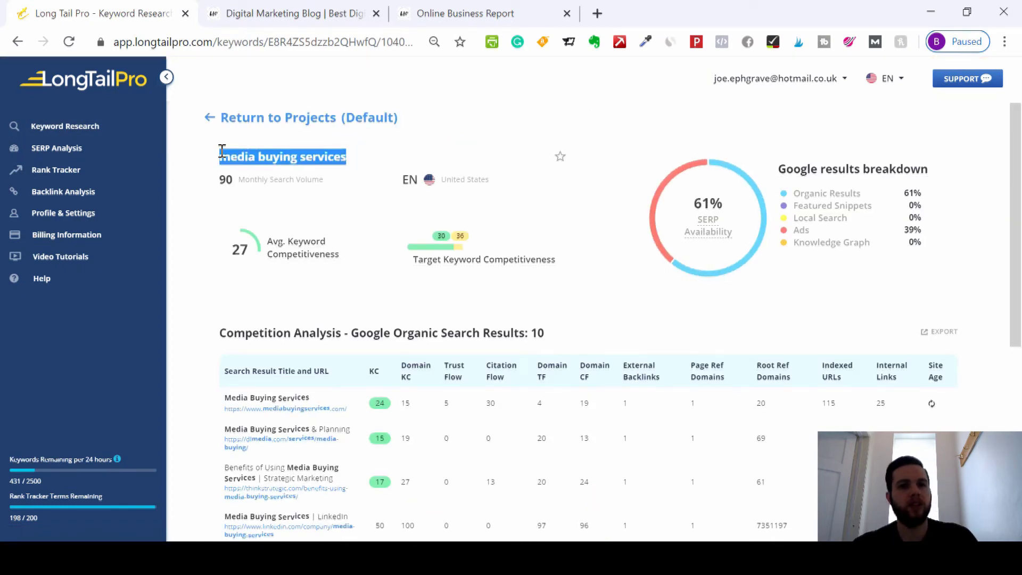
{"action": "left_click", "coordinate": [79, 161]}
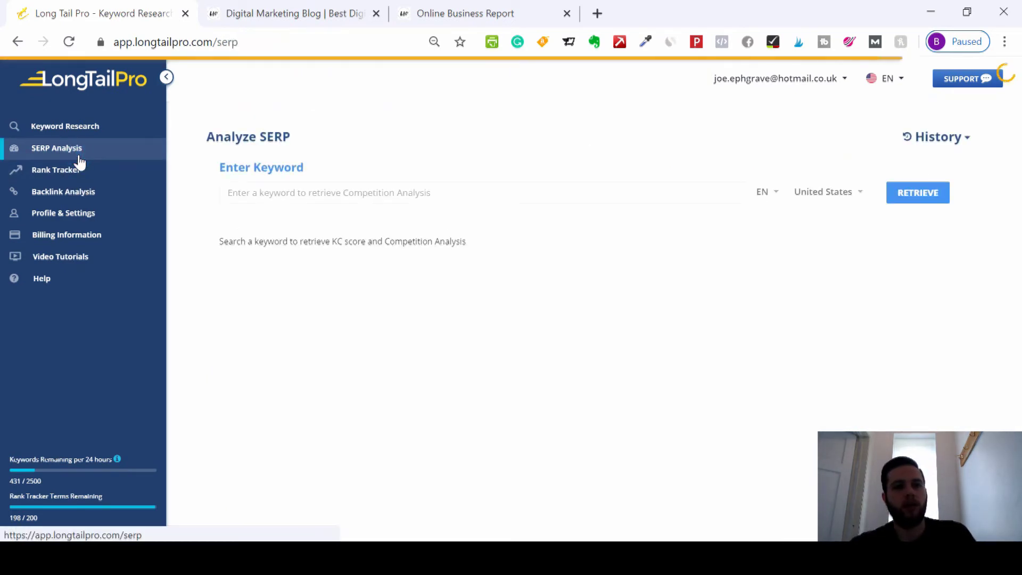
{"action": "left_click", "coordinate": [377, 192]}
{"action": "key", "text": "ctrl+v"}
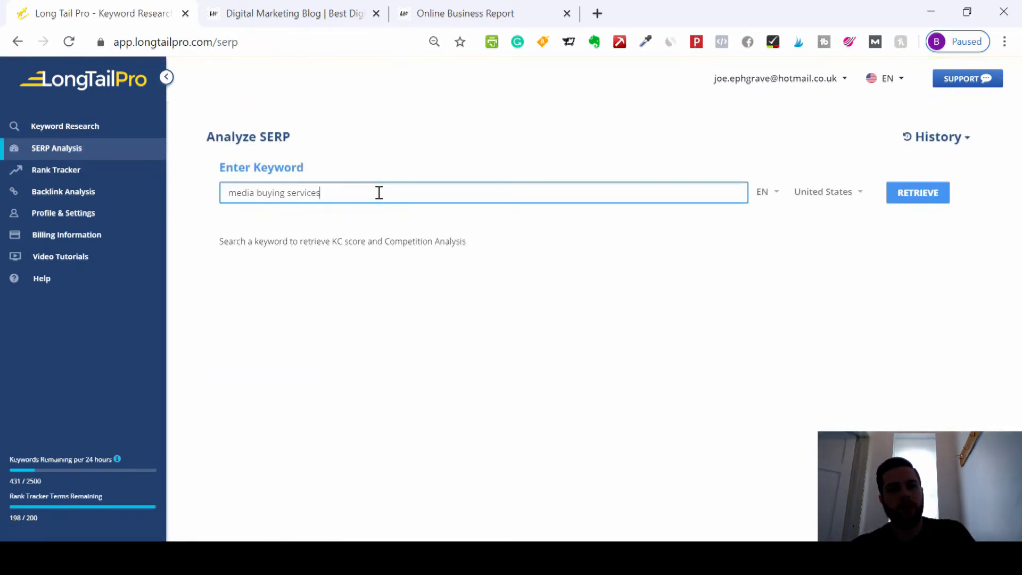
{"action": "left_click", "coordinate": [917, 193]}
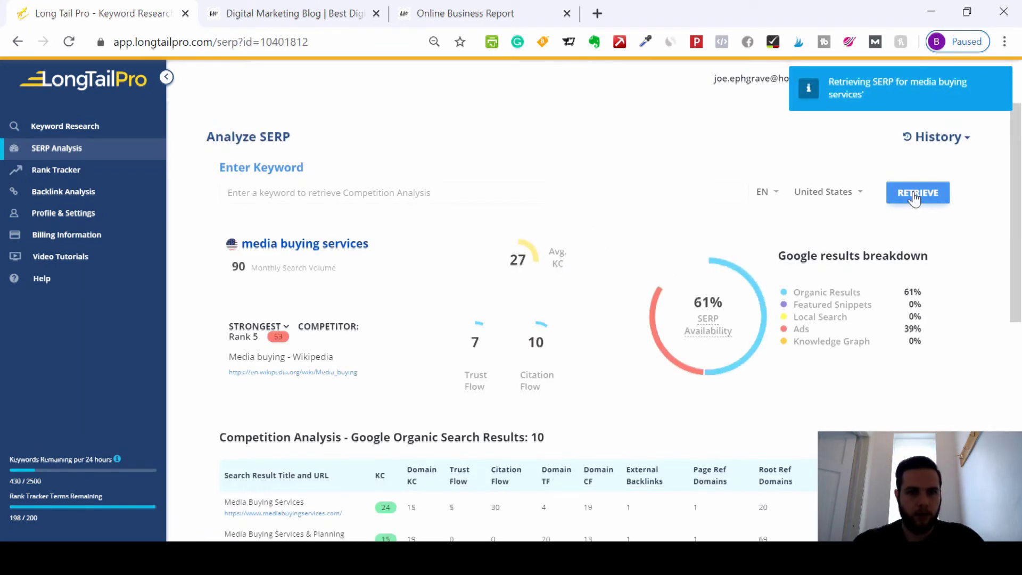
Review the SERP summary for "media buying services", switching the competitor shown from strongest to weakest.
{"action": "scroll", "coordinate": [1019, 311], "scroll_direction": "down", "scroll_amount": 2}
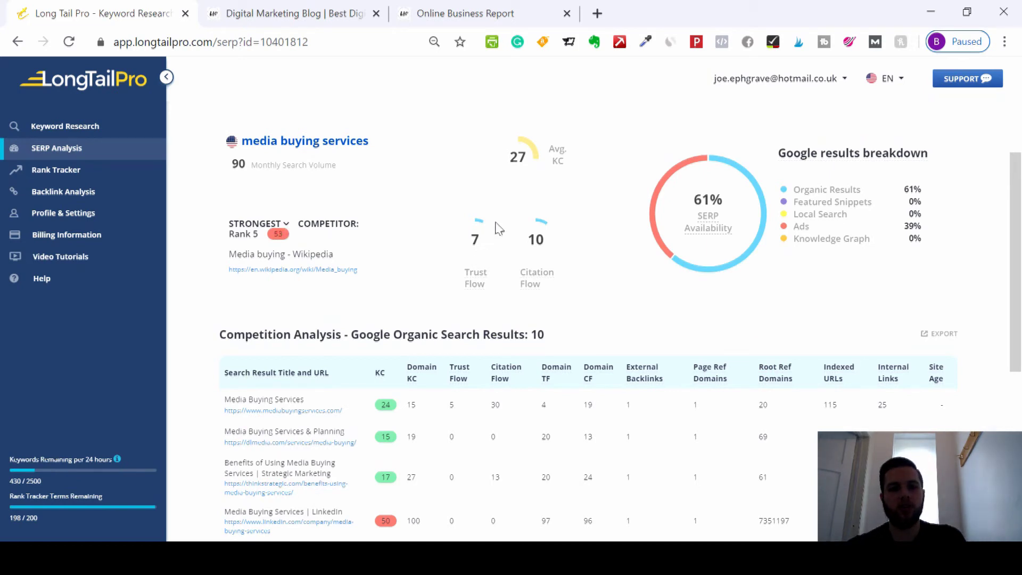
{"action": "left_click", "coordinate": [286, 224]}
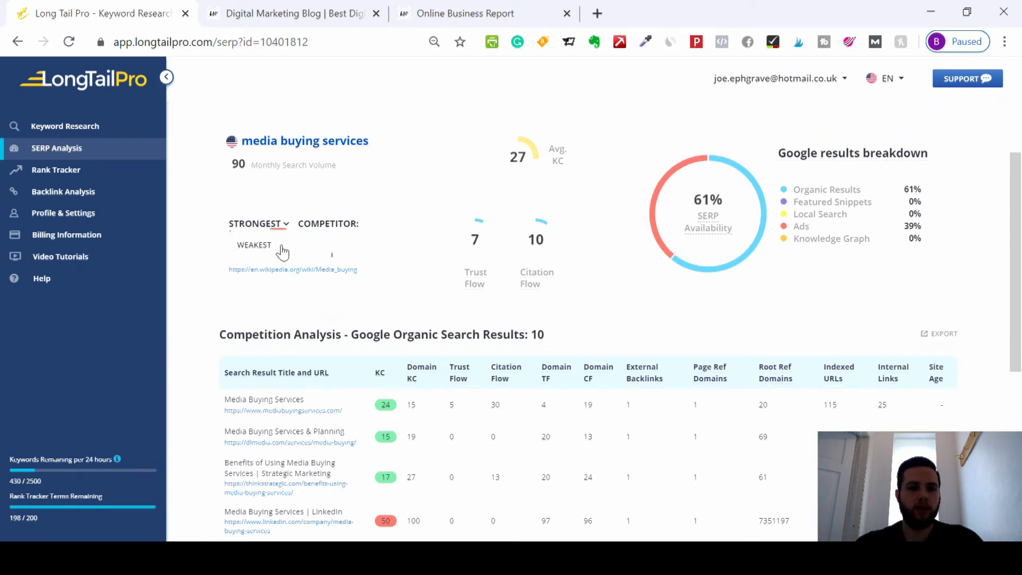
{"action": "left_click", "coordinate": [254, 245]}
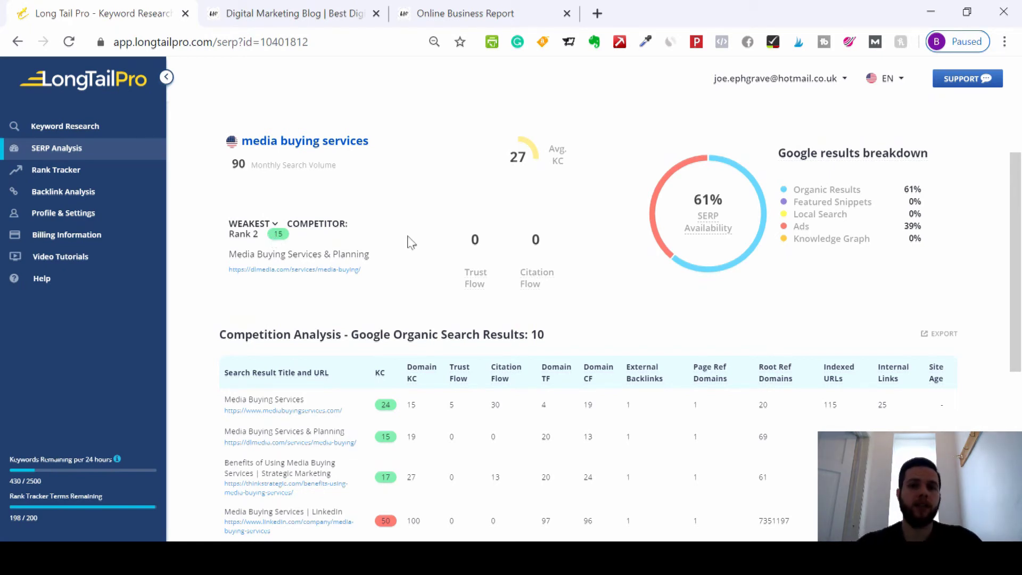
{"action": "left_click_drag", "start_coordinate": [1018, 289], "coordinate": [1014, 207]}
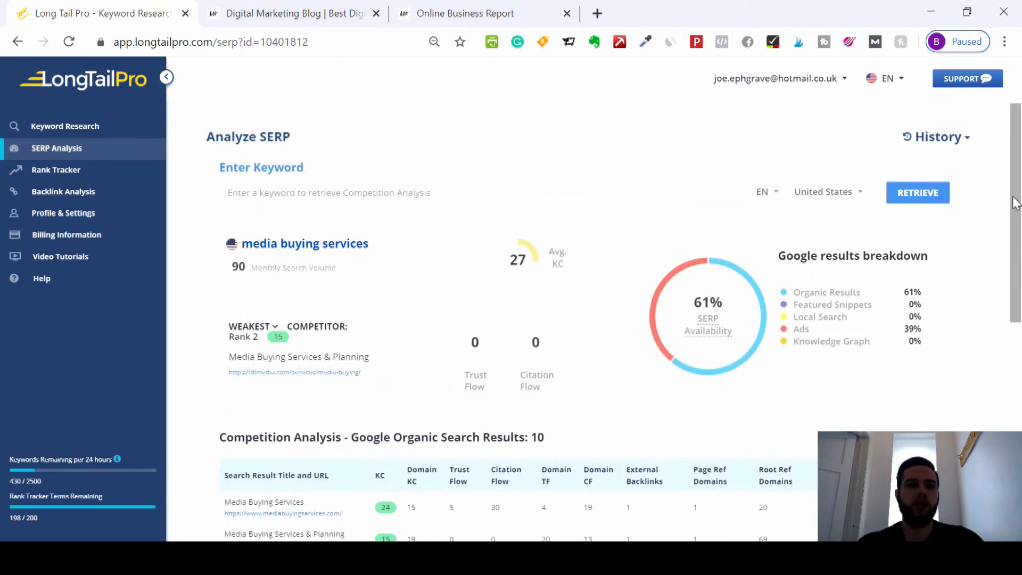
In Rank Tracker, enter the keyword "pexda" and the domain whrmarketing.com as a new keyword to track.
{"action": "left_click", "coordinate": [71, 171]}
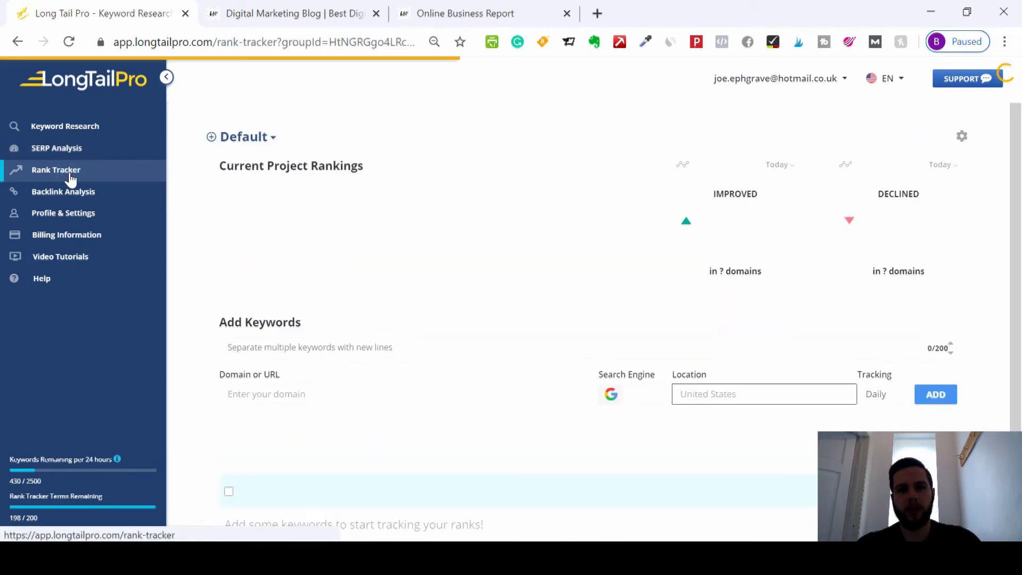
{"action": "left_click_drag", "start_coordinate": [1018, 214], "coordinate": [1021, 249]}
{"action": "scroll", "coordinate": [1021, 230], "scroll_direction": "down", "scroll_amount": 2}
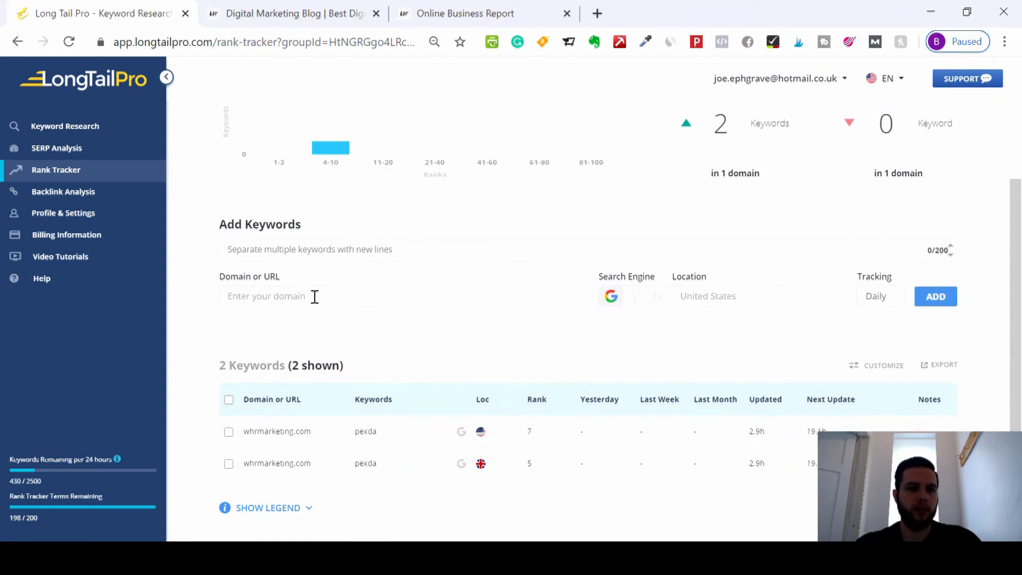
{"action": "left_click", "coordinate": [351, 246]}
{"action": "type", "text": "pex"}
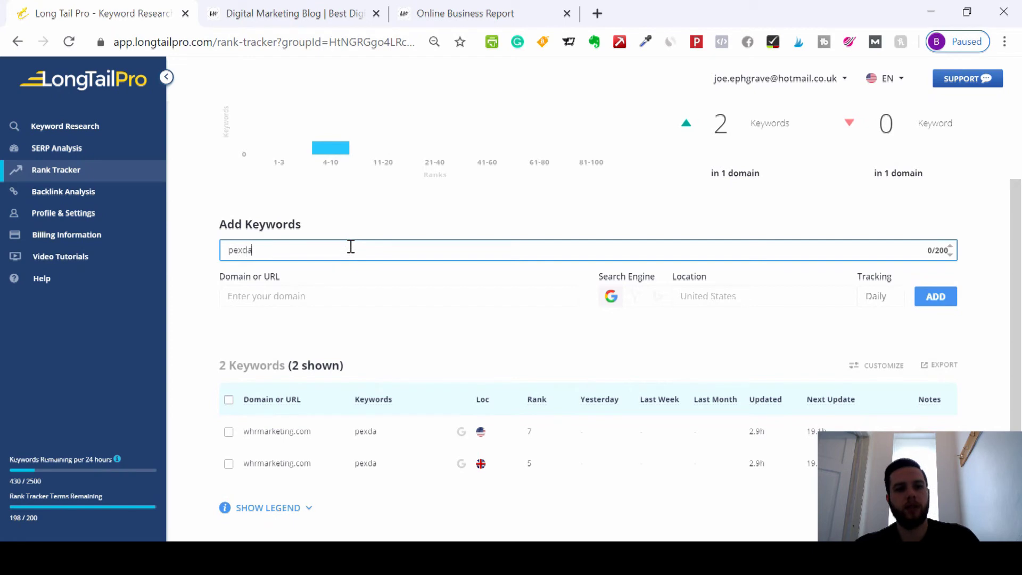
{"action": "type", "text": "da"}
{"action": "left_click", "coordinate": [331, 296]}
{"action": "left_click", "coordinate": [324, 330]}
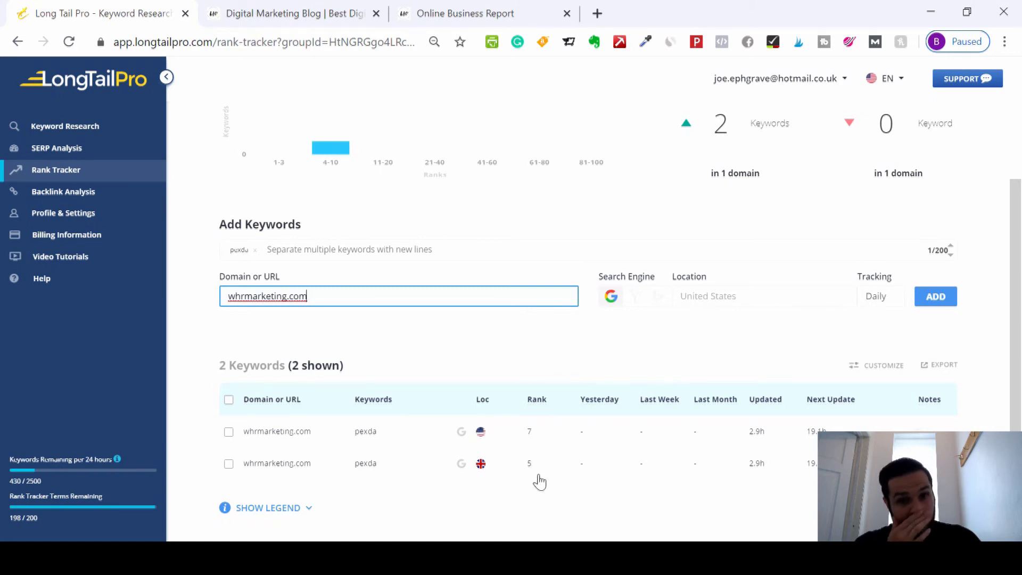
Set the search engine for tracking the new keyword to Bing.
{"action": "left_click", "coordinate": [635, 299]}
{"action": "left_click", "coordinate": [661, 299]}
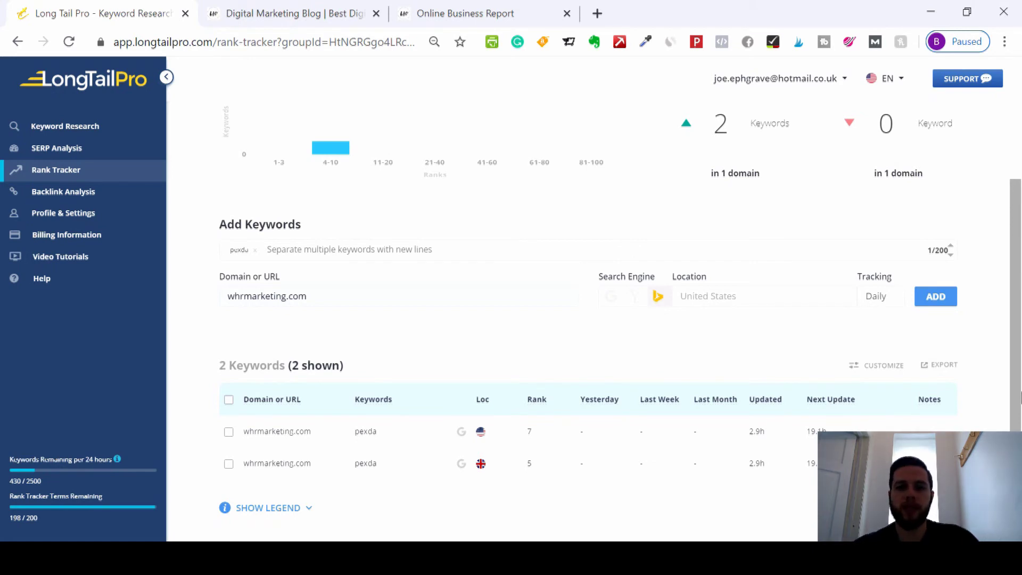
{"action": "scroll", "coordinate": [1020, 396], "scroll_direction": "up", "scroll_amount": 1}
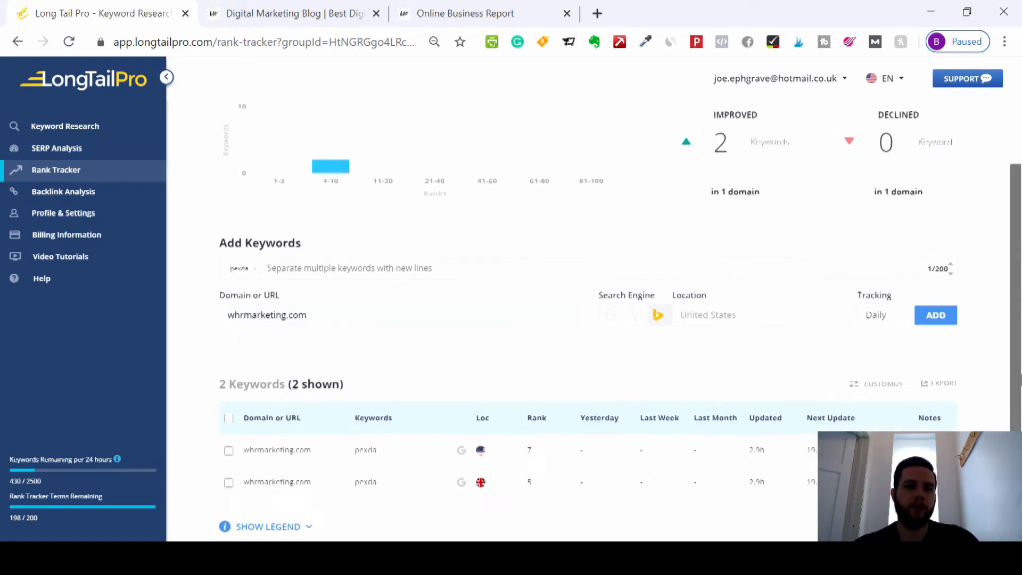
View the Backlink Analysis page, and open the Long Tail Bootcamp video tutorials.
{"action": "left_click", "coordinate": [69, 194]}
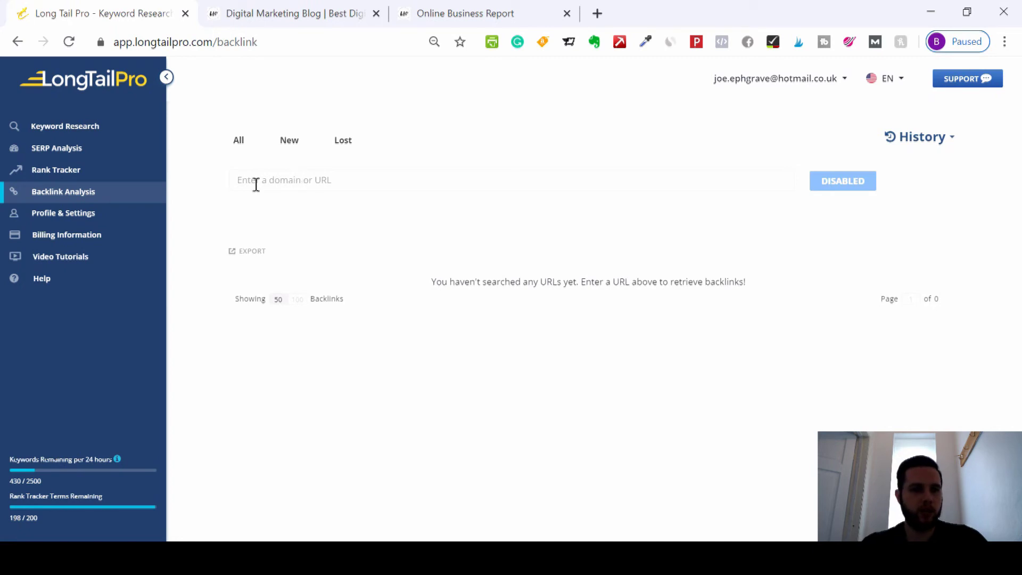
{"action": "left_click", "coordinate": [84, 258]}
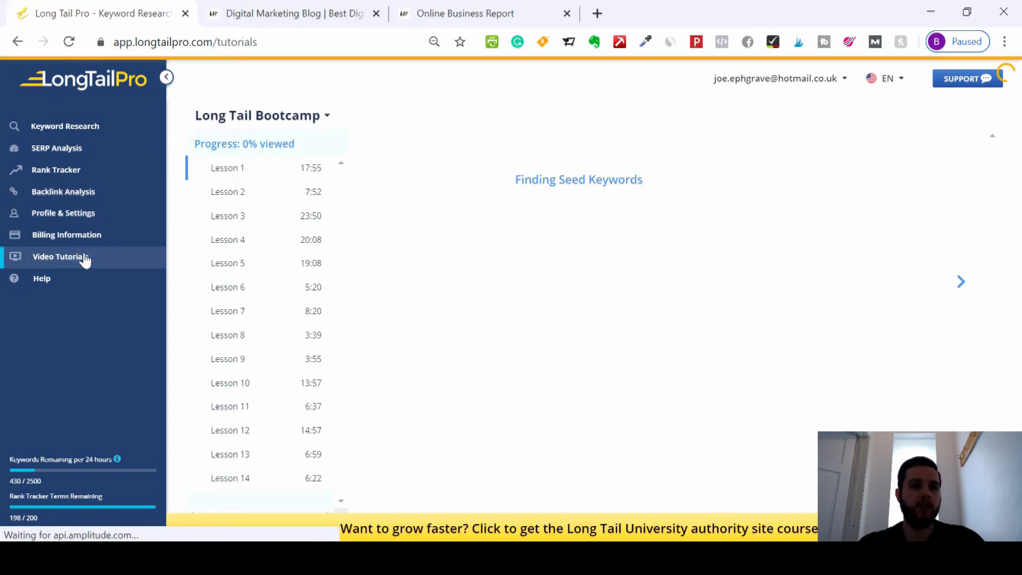